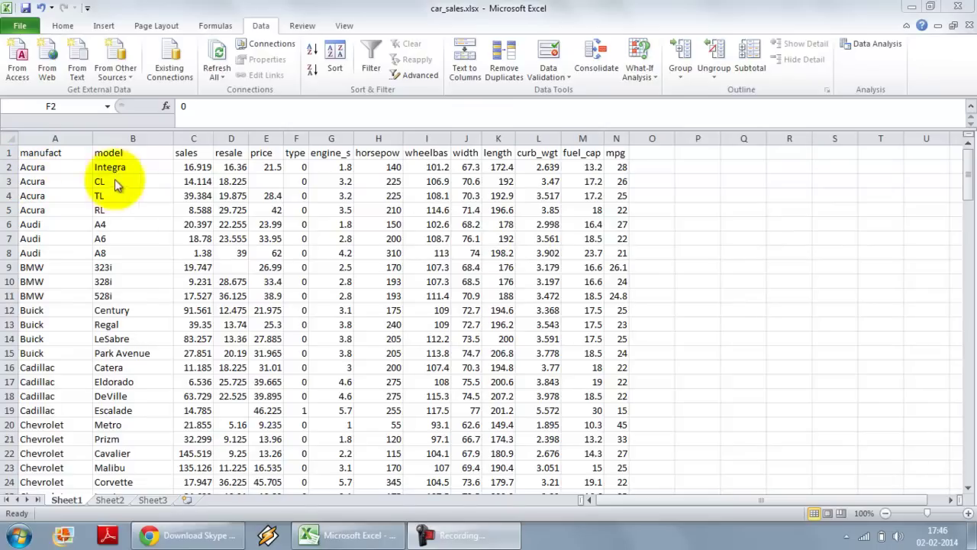
Review the car records, pointing out manufacturer, model, sales, resale, price and type values
left_click(35, 166)
left_click(380, 203)
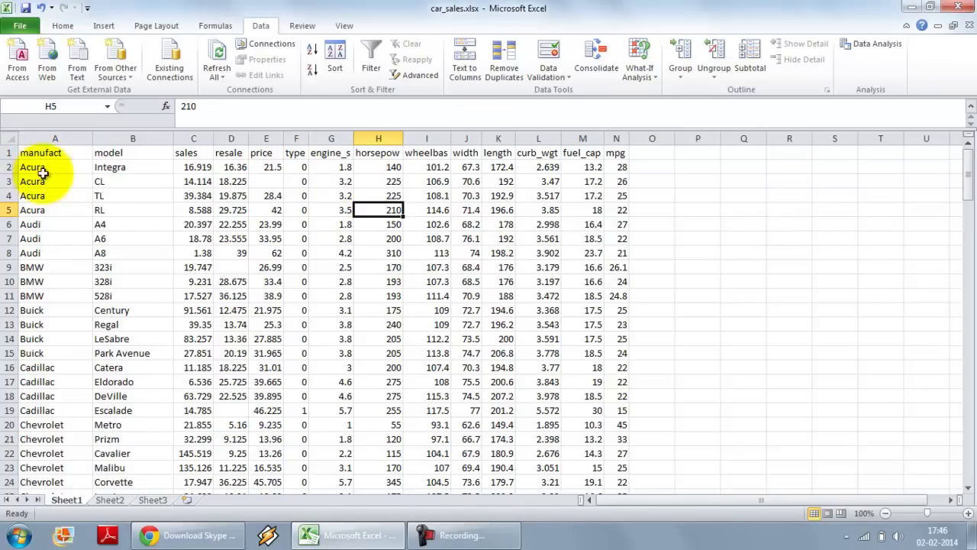
left_click(8, 166)
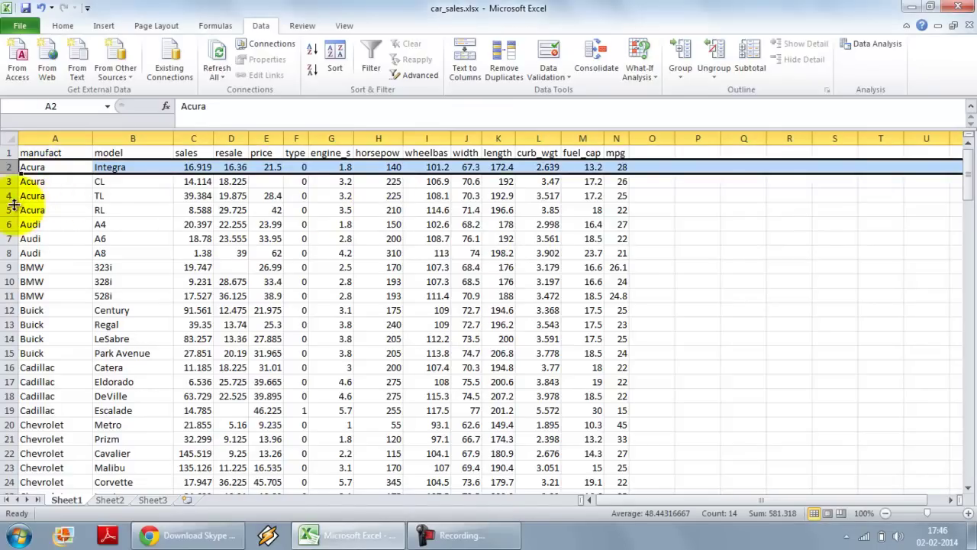
left_click(7, 196)
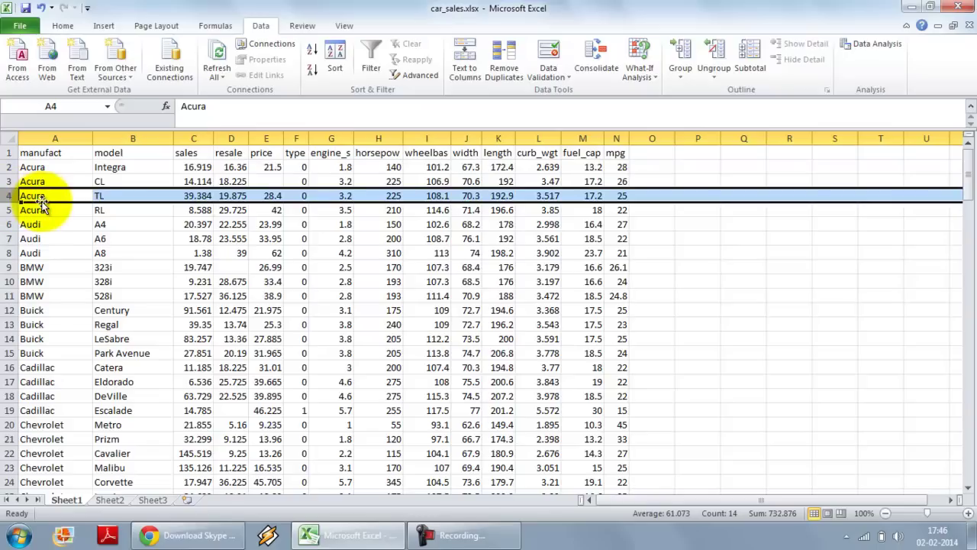
left_click(40, 153)
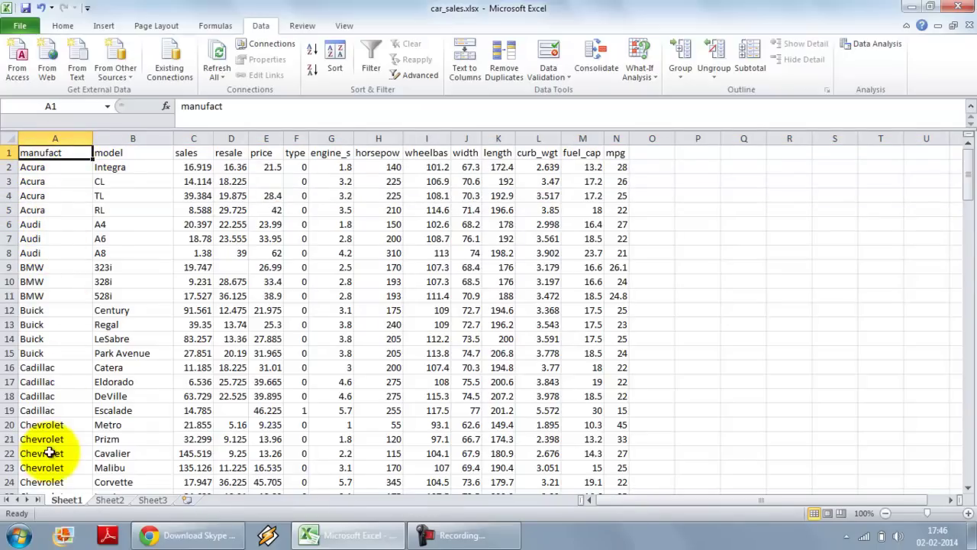
scroll(26, 448, "down", 7)
scroll(26, 447, "up", 7)
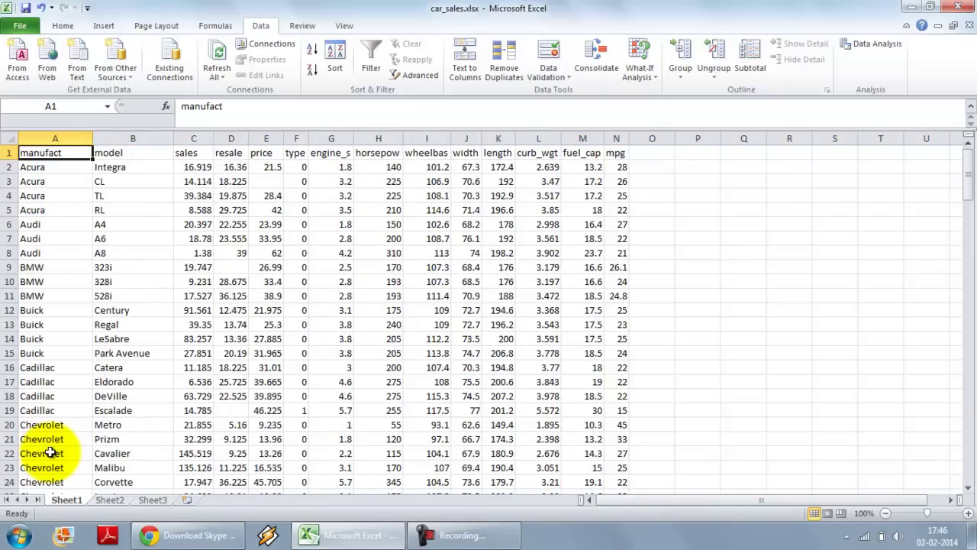
left_click(126, 196)
left_click(196, 152)
left_click_drag(196, 152, 273, 190)
left_click(299, 153)
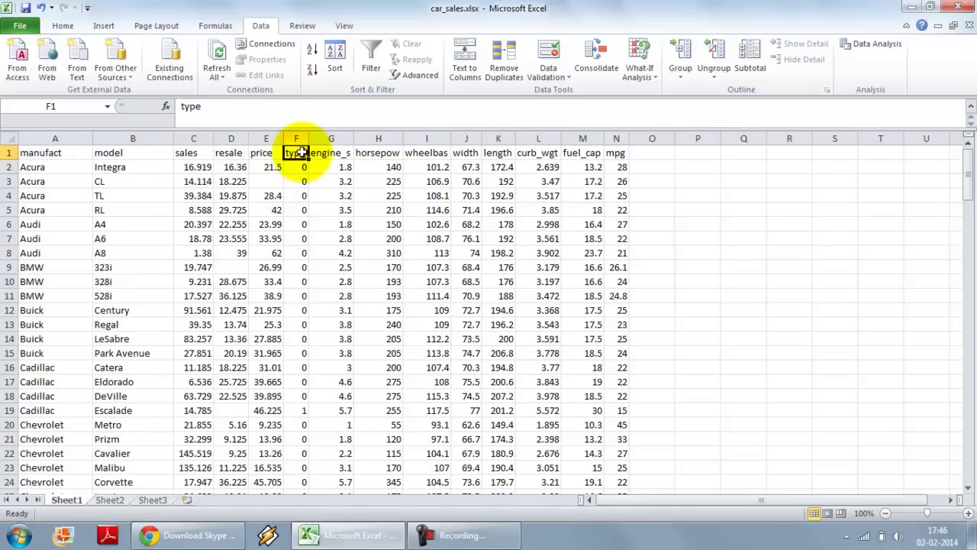
left_click(303, 181)
left_click(303, 253)
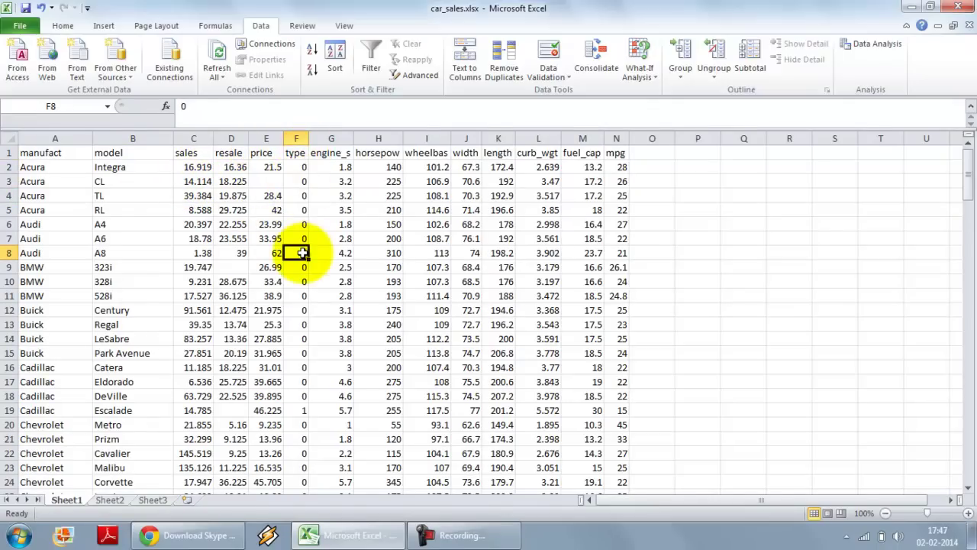
left_click(303, 196)
Point out the engine size, horsepower, wheelbase, curb weight, fuel capacity and mpg columns
left_click(332, 153)
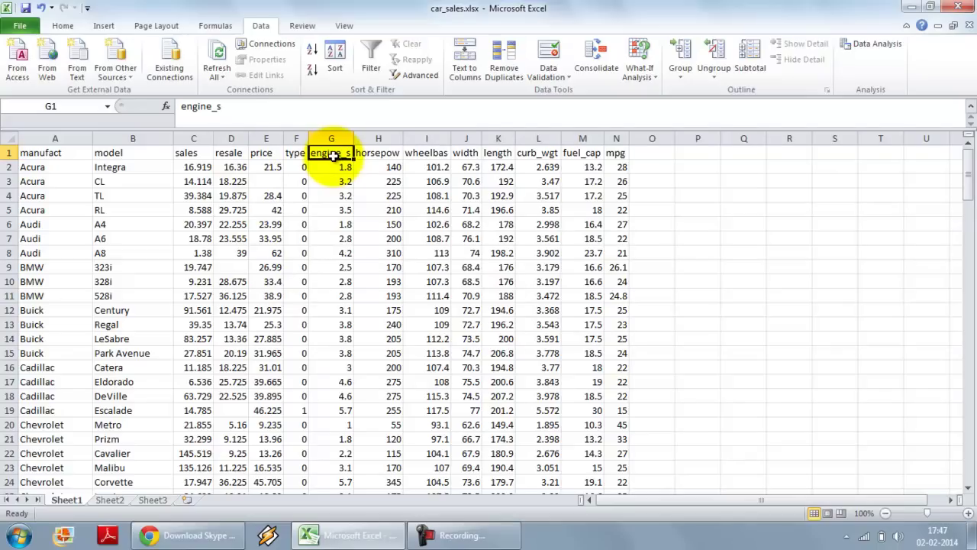
left_click(333, 196)
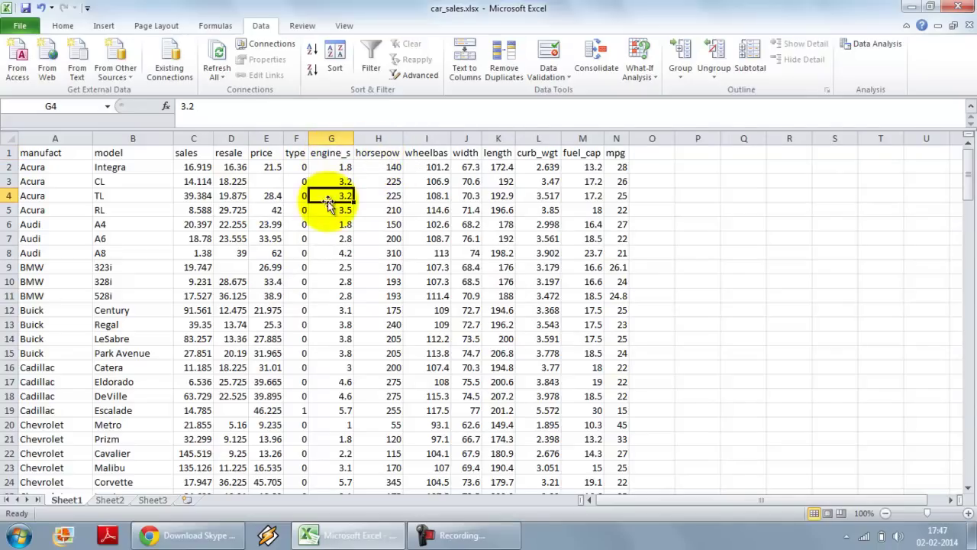
left_click(388, 165)
left_click(422, 153)
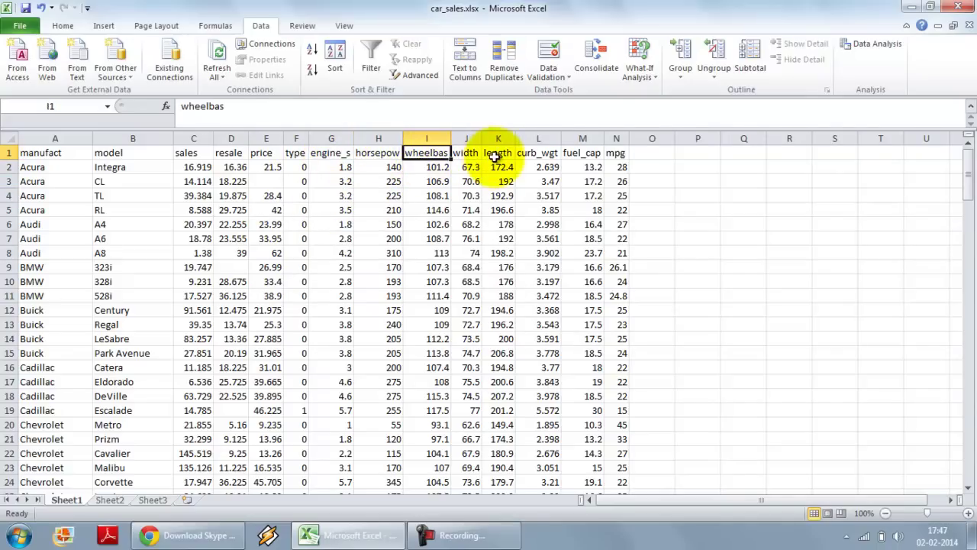
left_click(557, 154)
left_click(588, 153)
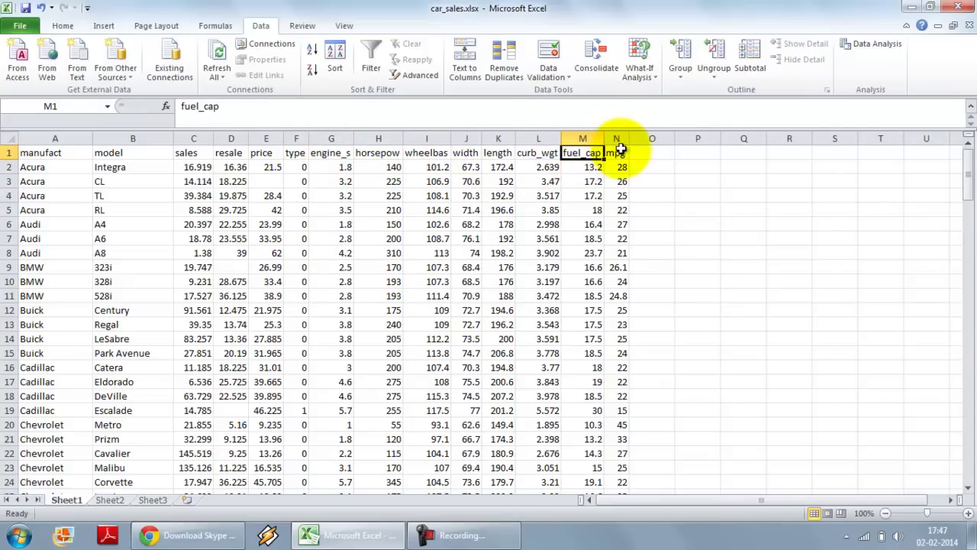
left_click(623, 154)
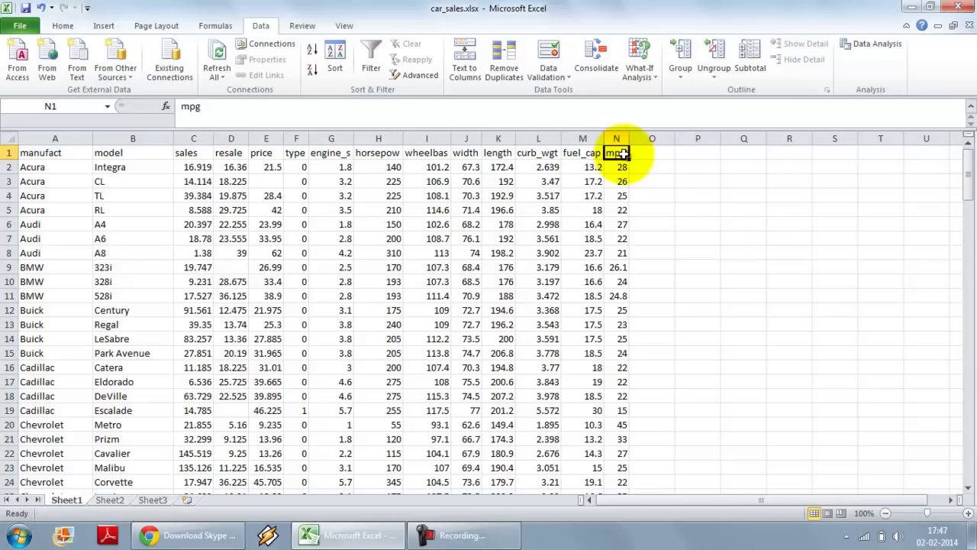
left_click(299, 153)
left_click(297, 196)
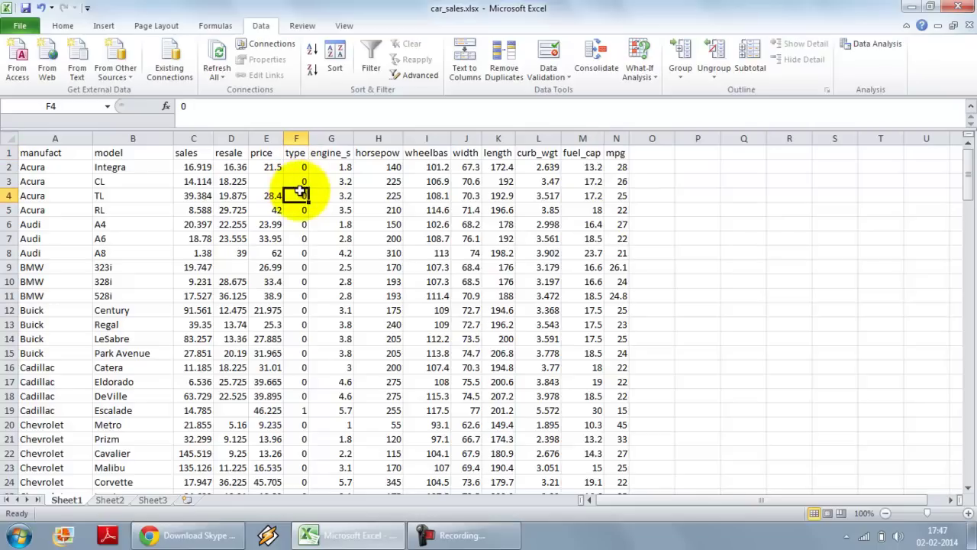
left_click(620, 166)
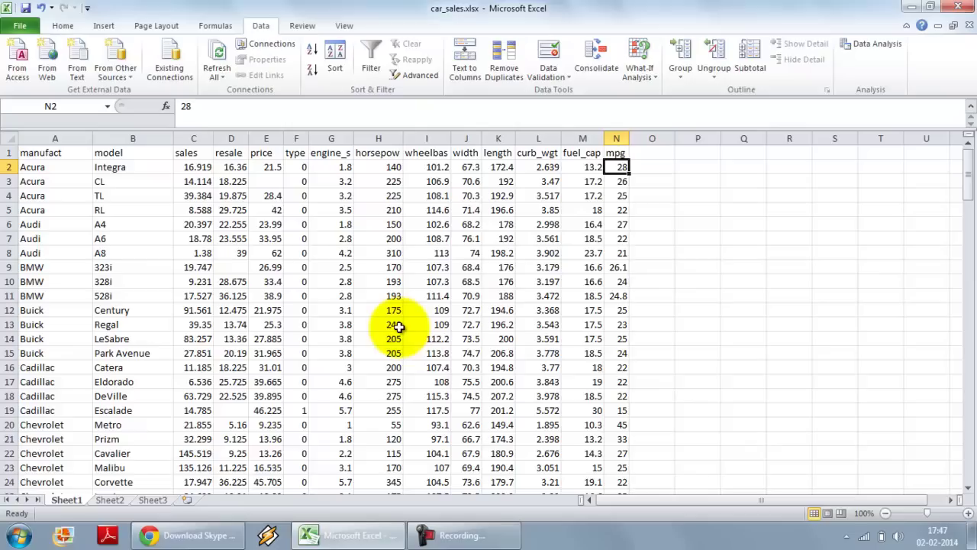
left_click(301, 182)
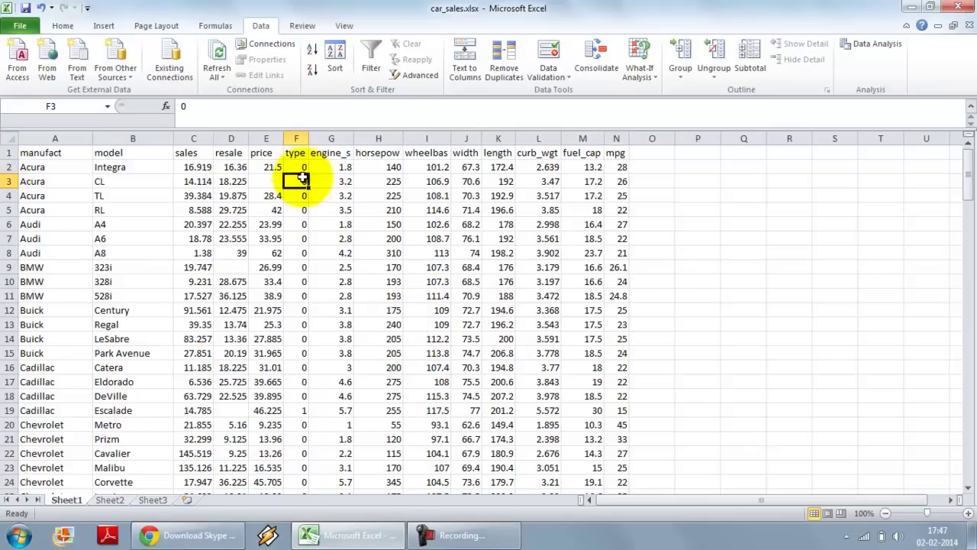
left_click(455, 216)
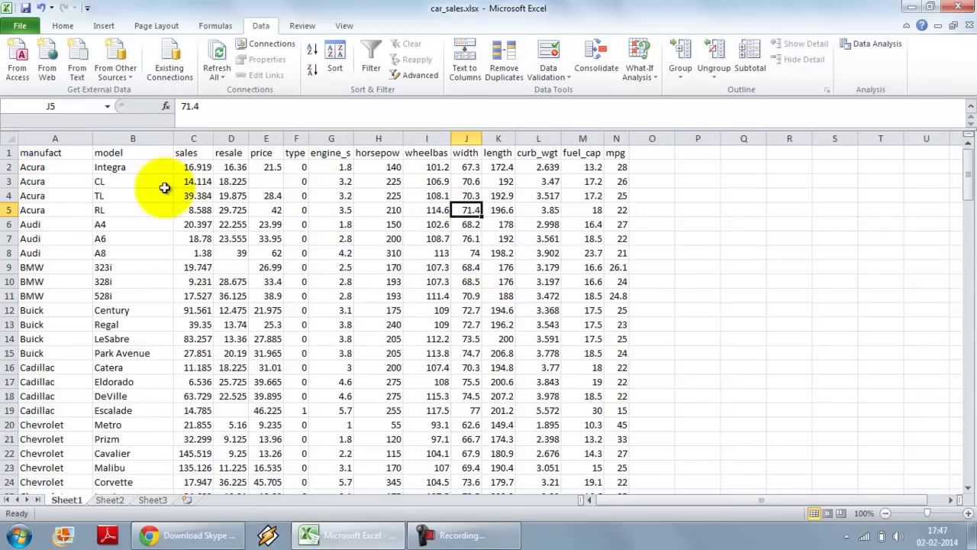
Create a PivotTable on a new sheet from the whole worksheet
left_click(10, 139)
left_click(103, 25)
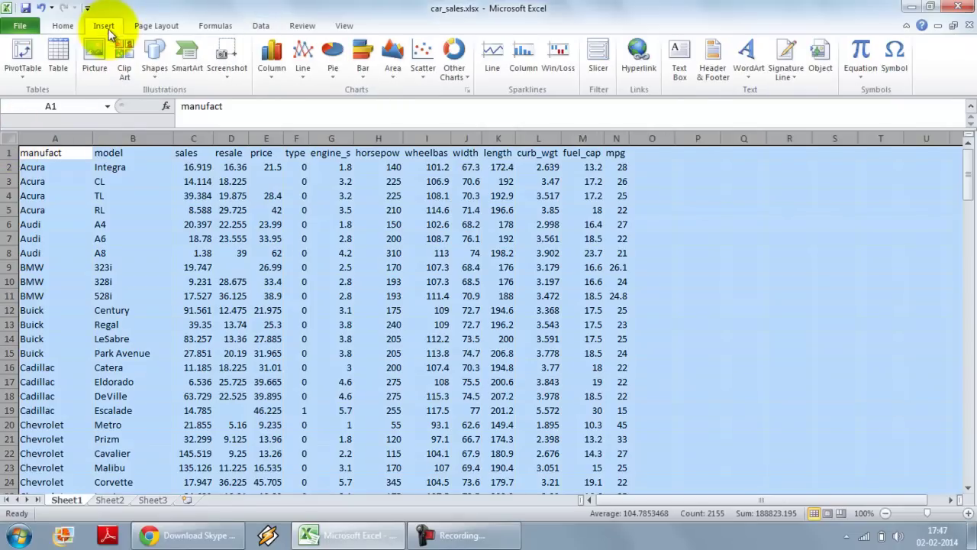
left_click(23, 52)
left_click(305, 343)
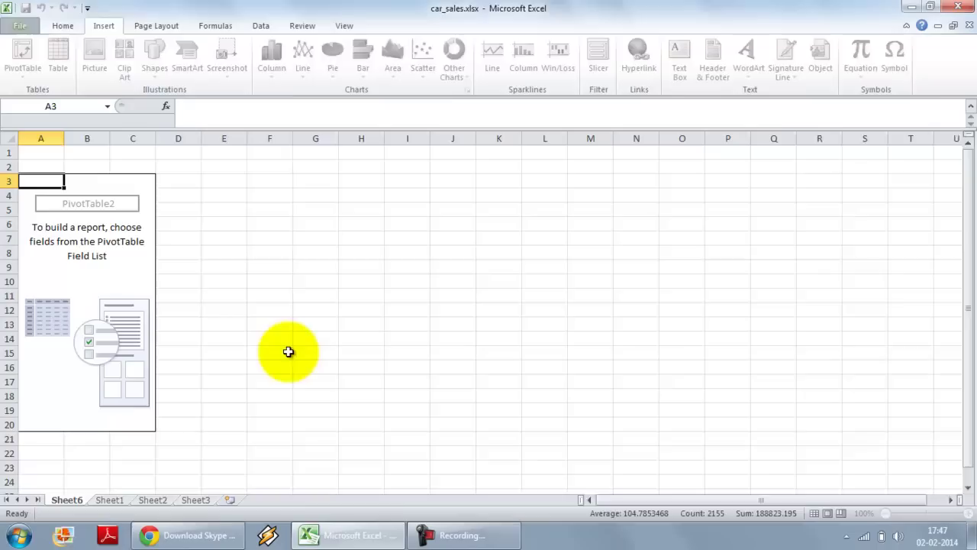
Put type in Row Labels and mpg in Values, summarized as Average
left_click_drag(833, 245, 867, 454)
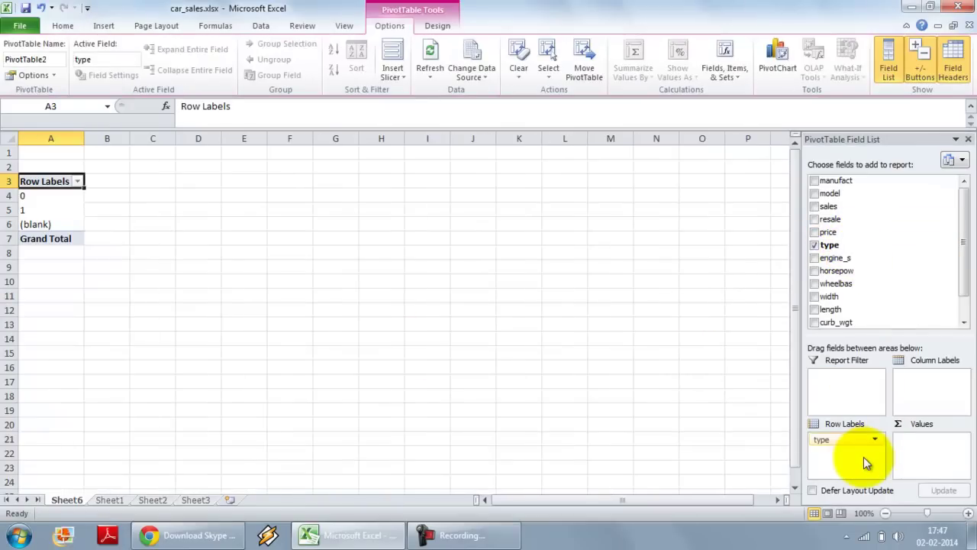
left_click(968, 284)
left_click_drag(862, 323, 931, 448)
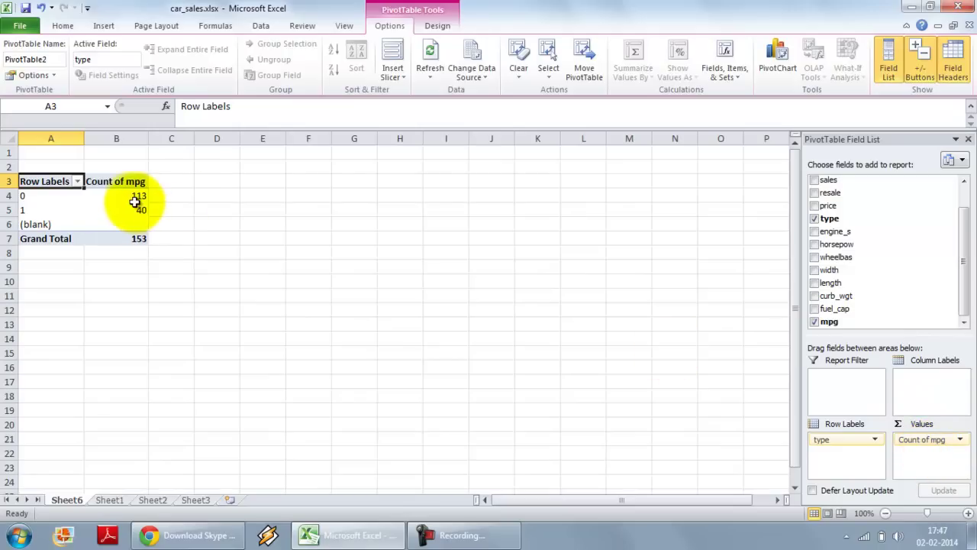
left_click(925, 442)
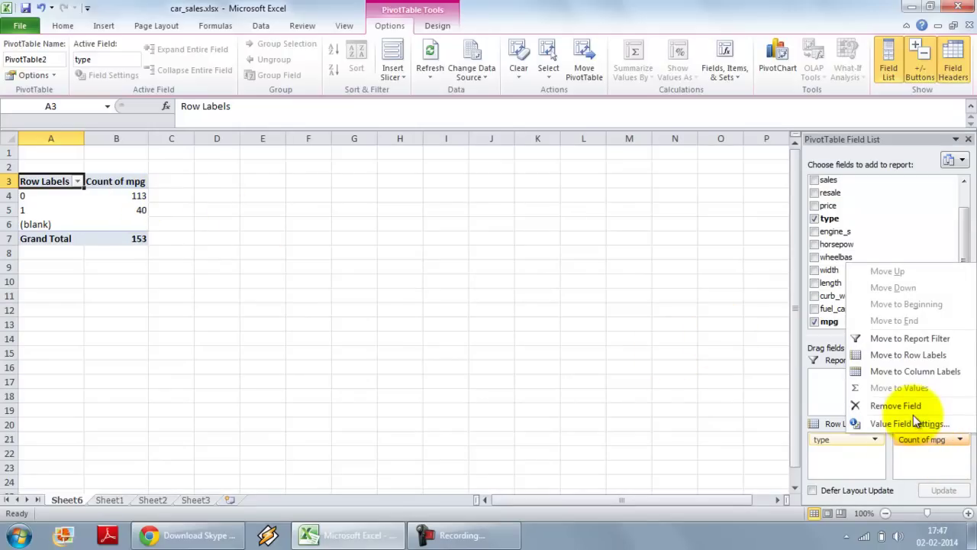
left_click(914, 422)
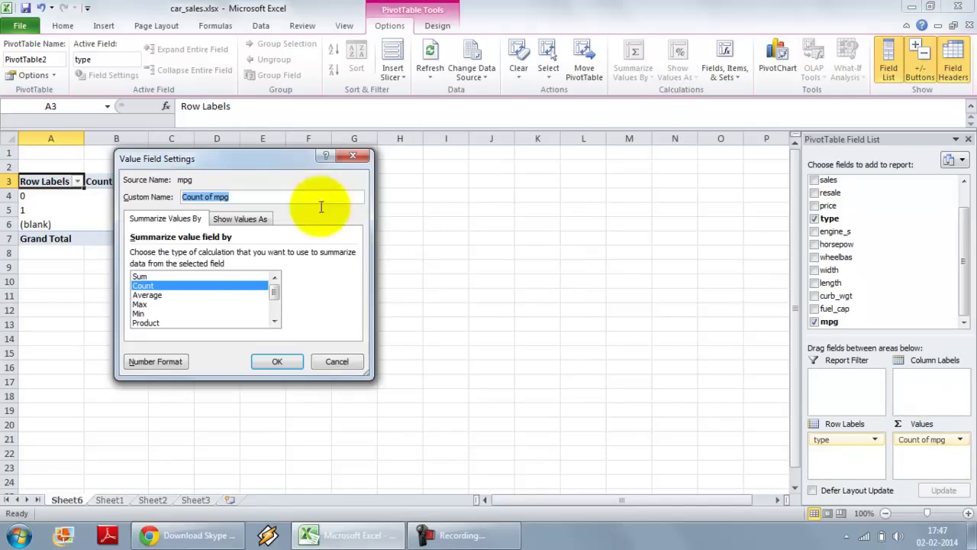
double_click(151, 294)
Filter out the (blank) type and check the averages: 25.33 for 0, 19.7 for 1
left_click(78, 182)
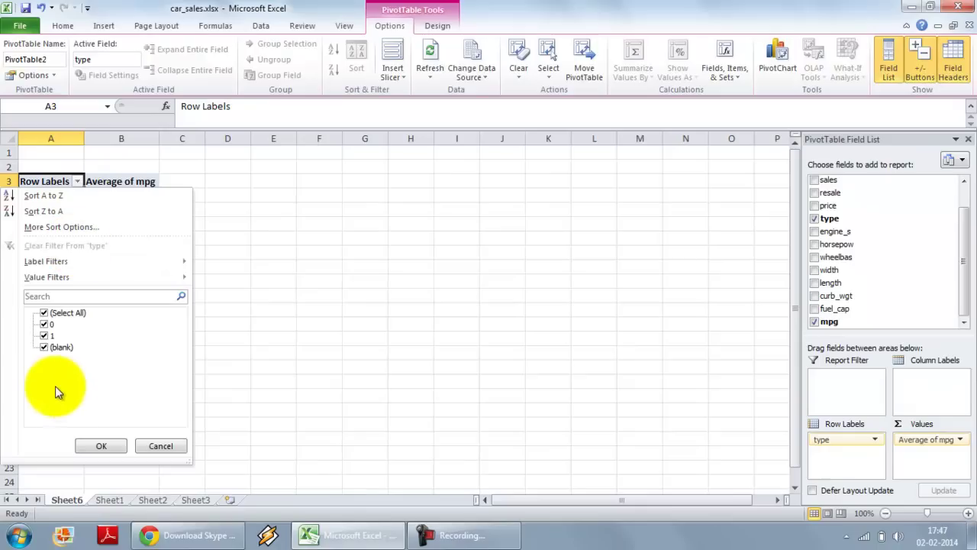
left_click(44, 347)
left_click(102, 446)
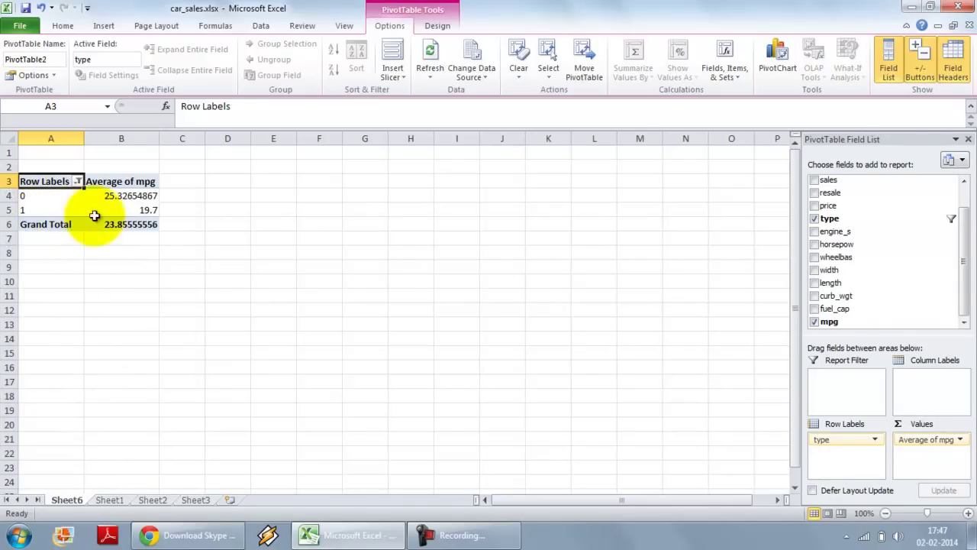
left_click(38, 209)
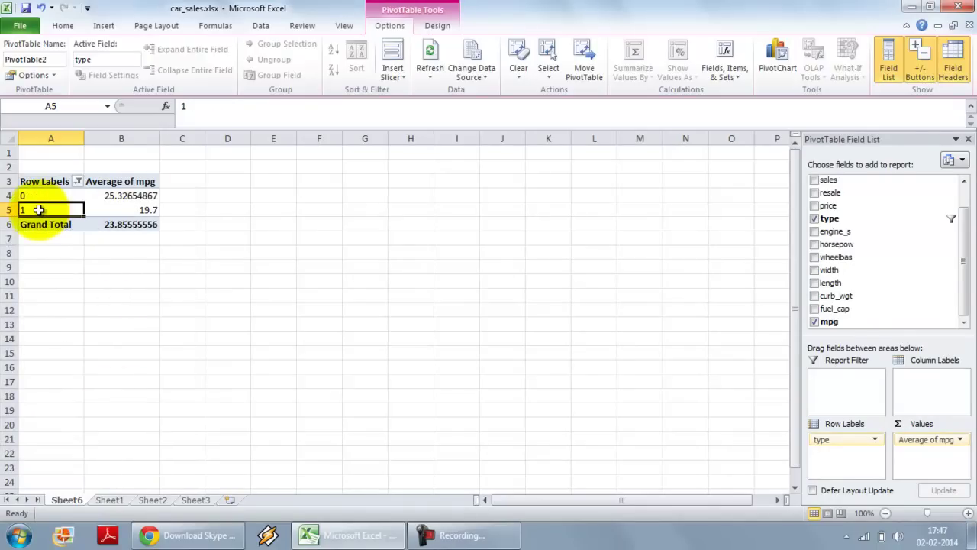
left_click(114, 211)
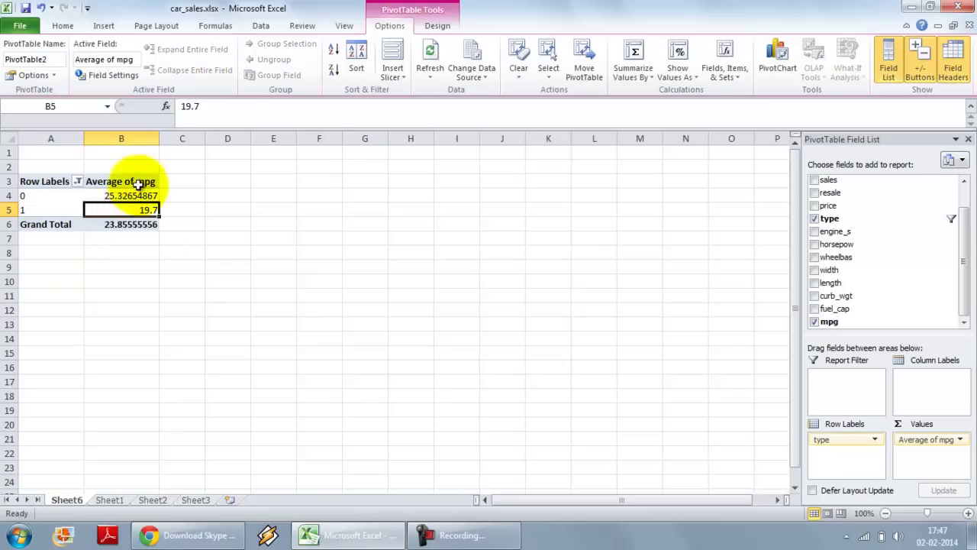
left_click_drag(136, 196, 142, 211)
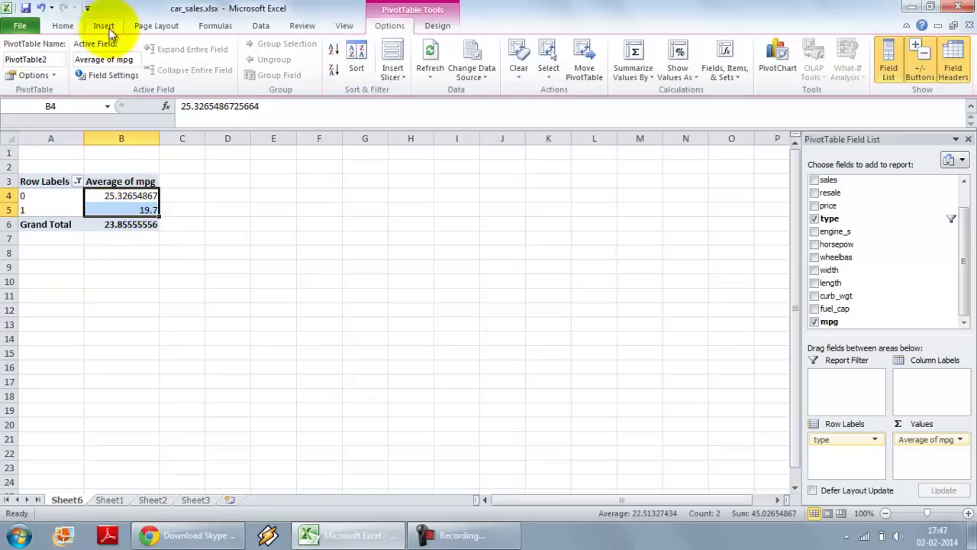
left_click(65, 26)
left_click(496, 70)
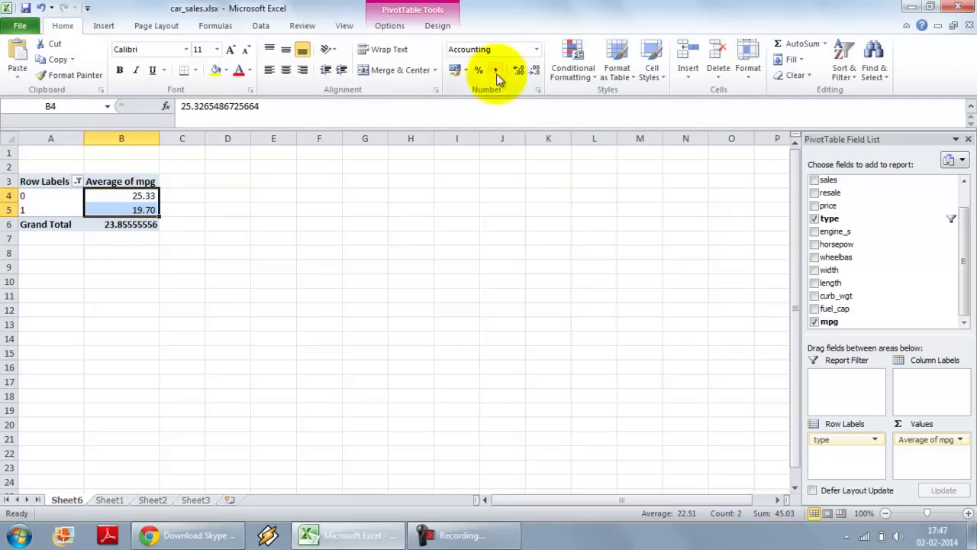
left_click(132, 223)
left_click(495, 70)
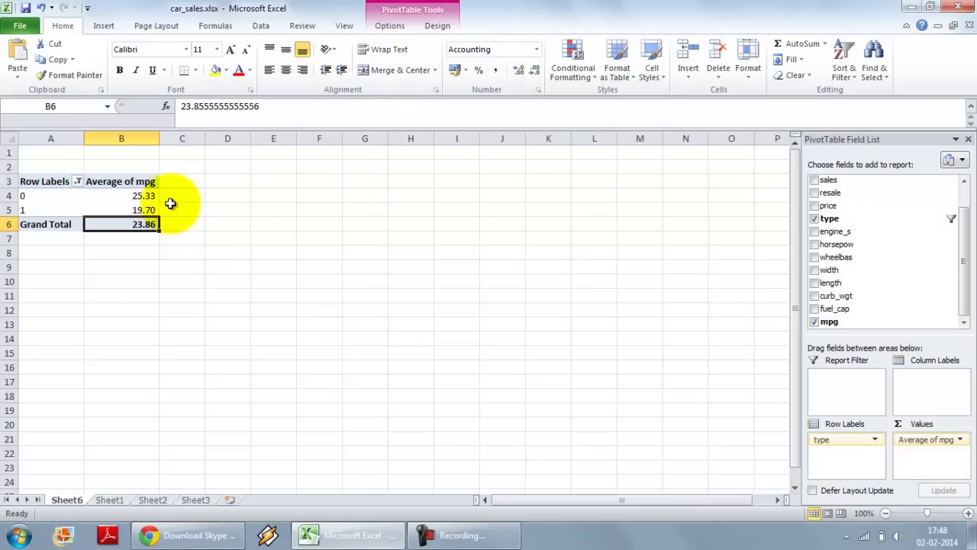
left_click(136, 195)
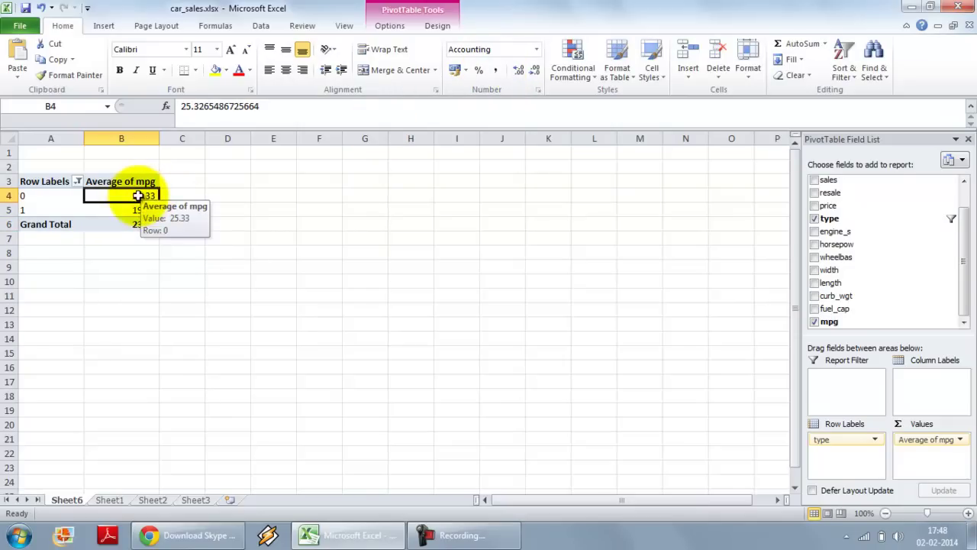
left_click(129, 213)
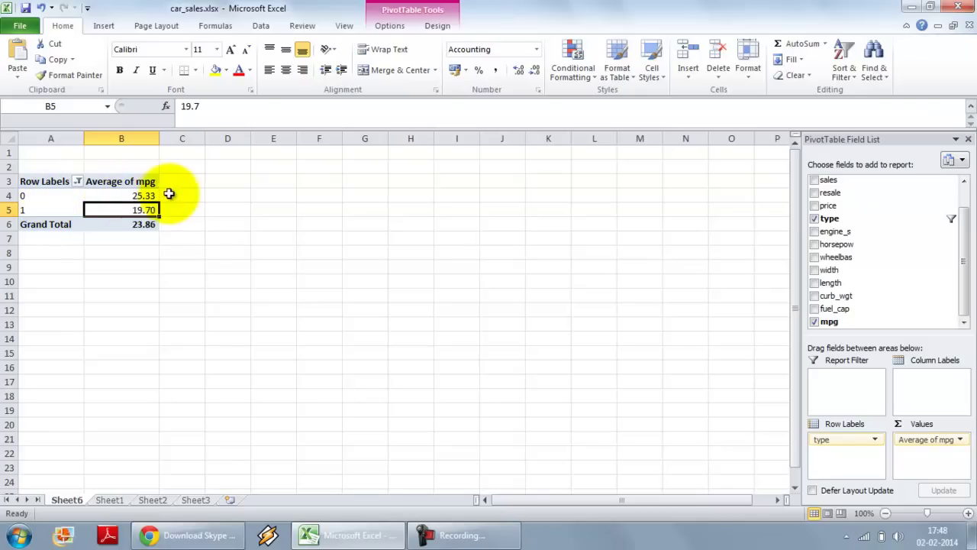
mouse_move(158, 196)
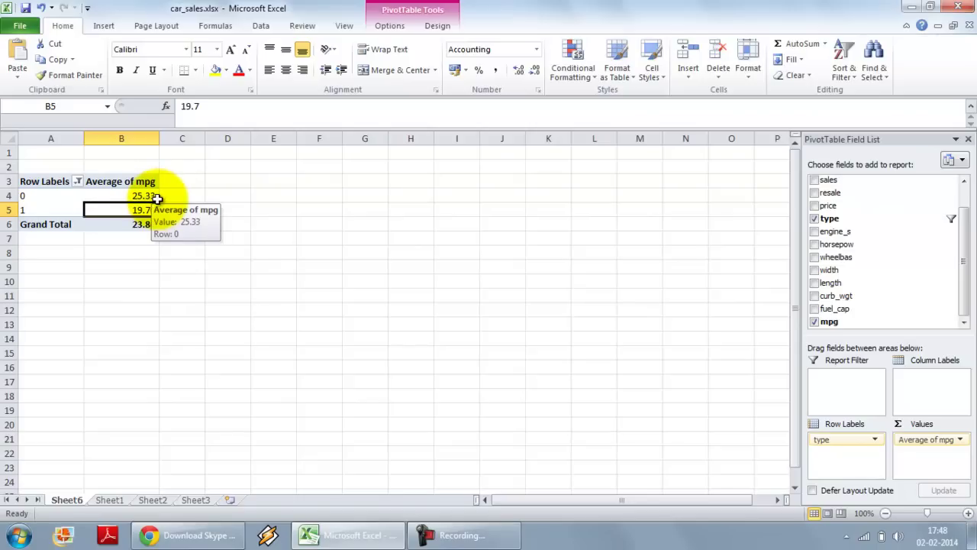
mouse_move(147, 215)
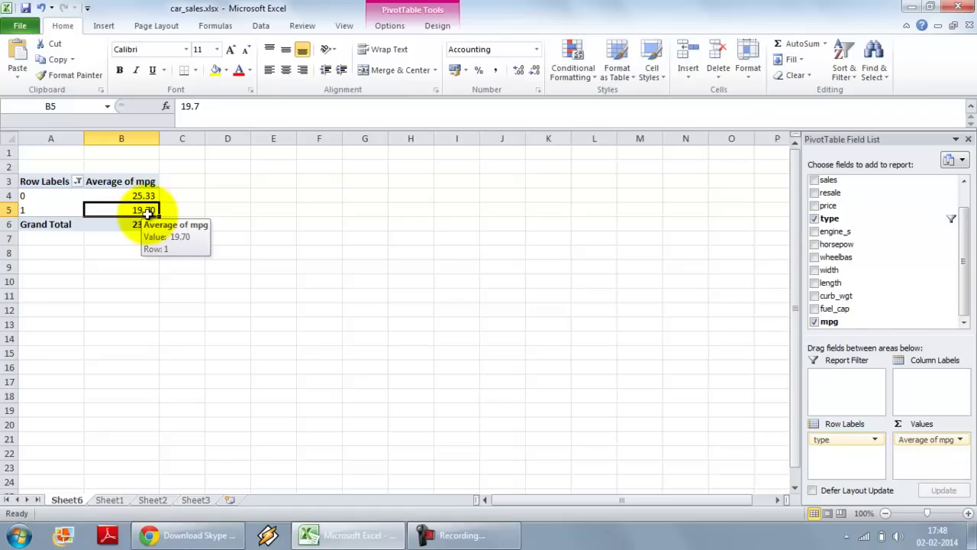
Step out of the pivot table and switch to the car sales data on Sheet1
left_click(175, 212)
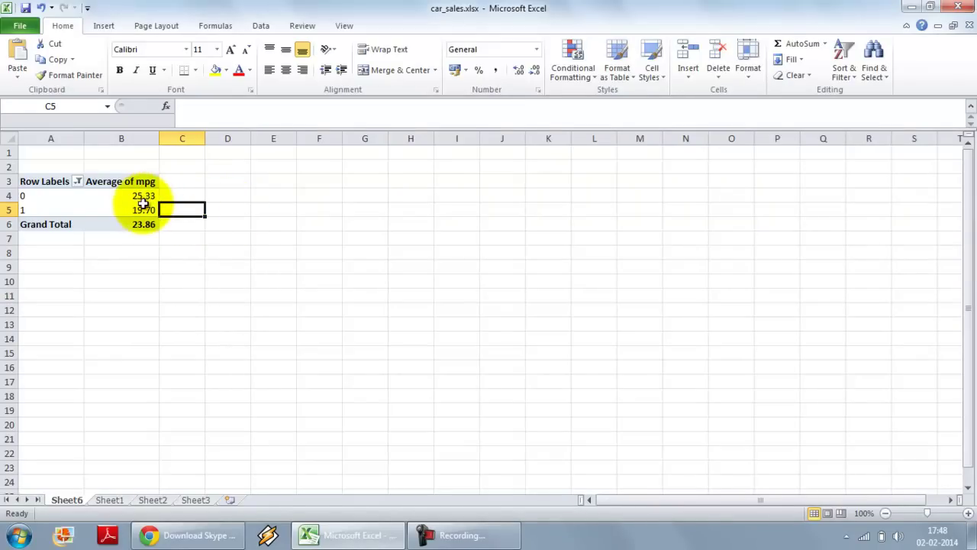
mouse_move(151, 200)
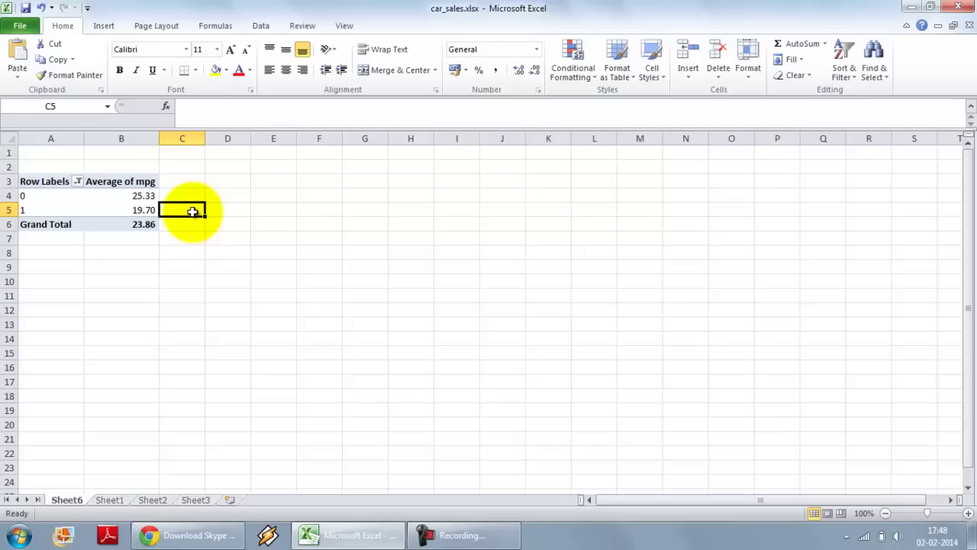
left_click(114, 500)
left_click(587, 225)
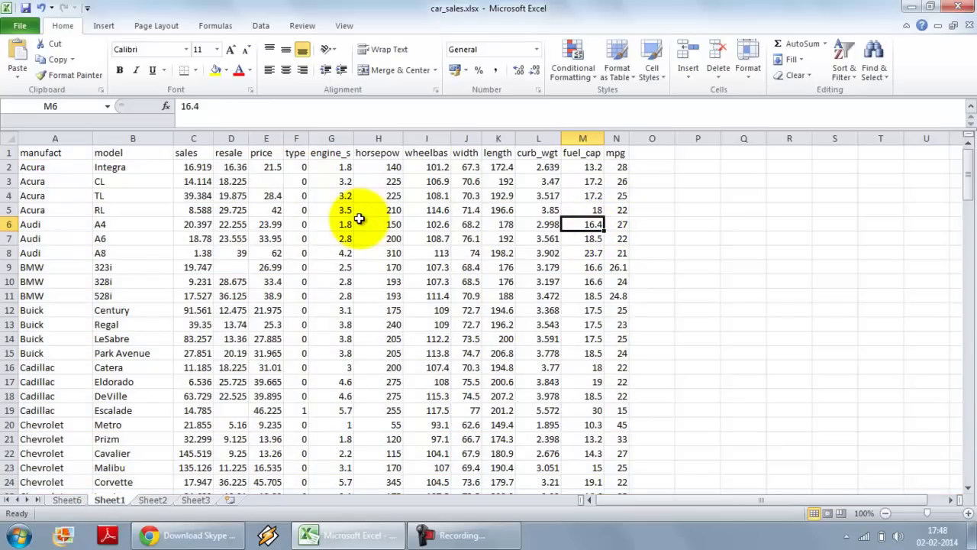
Select the type column heading, view the Data commands, then go to the File view
left_click(294, 154)
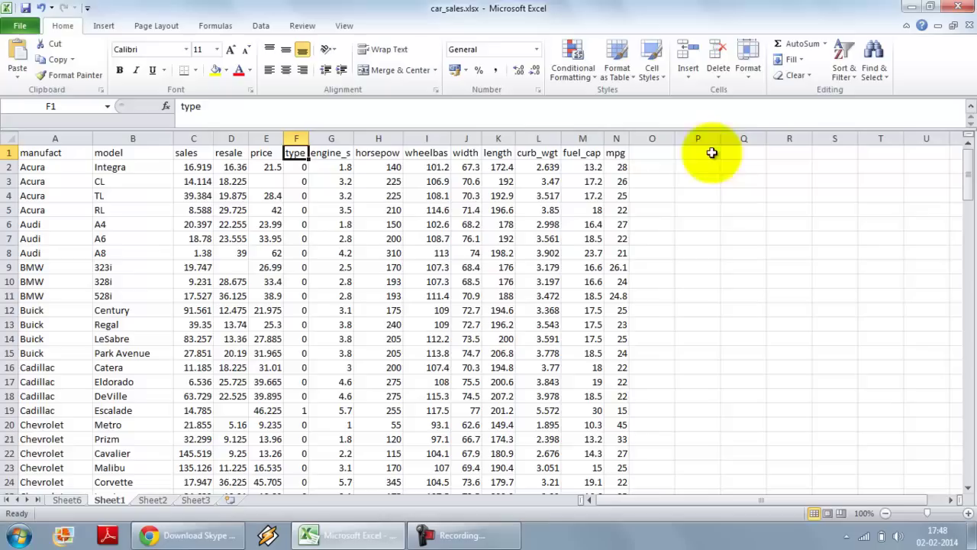
left_click(261, 28)
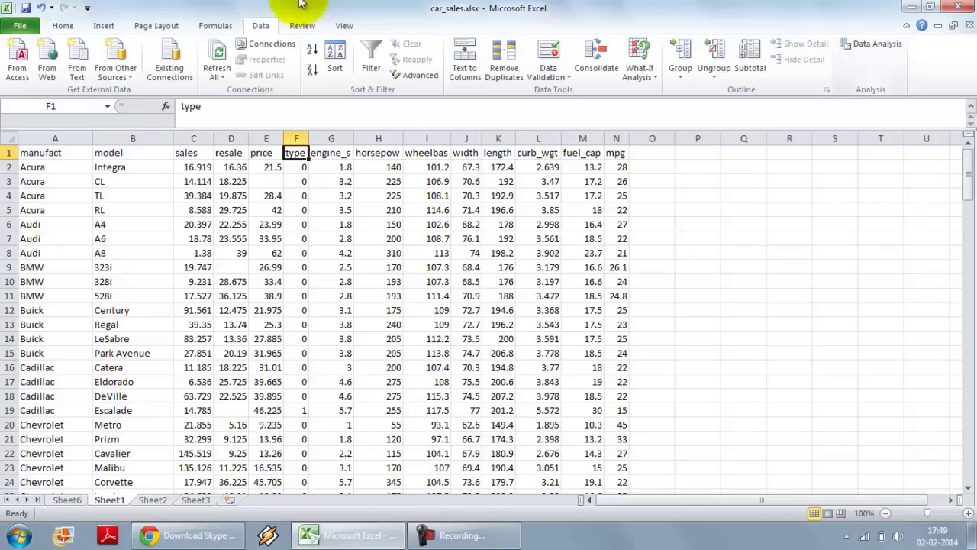
left_click(21, 26)
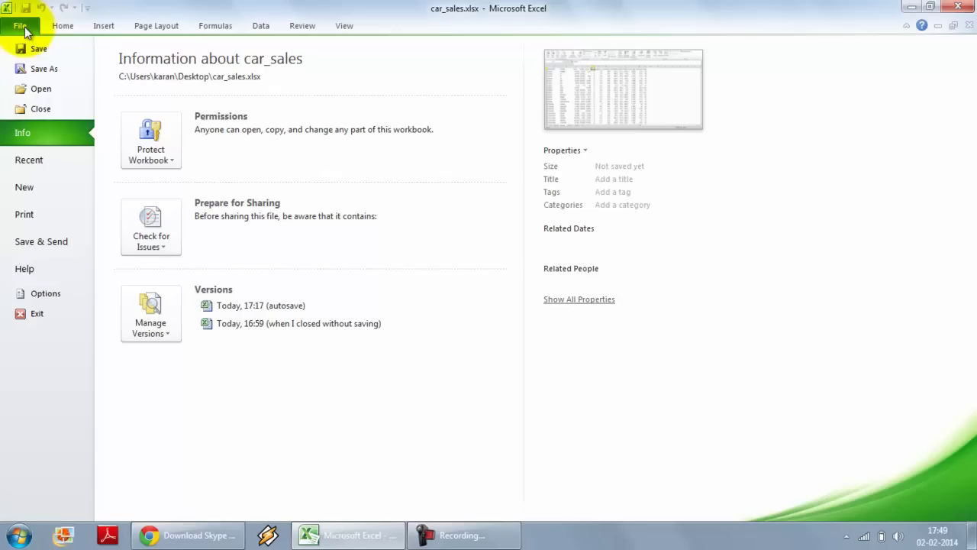
In Options > Add-Ins, manage Excel Add-ins and keep Analysis ToolPak checked
left_click(59, 295)
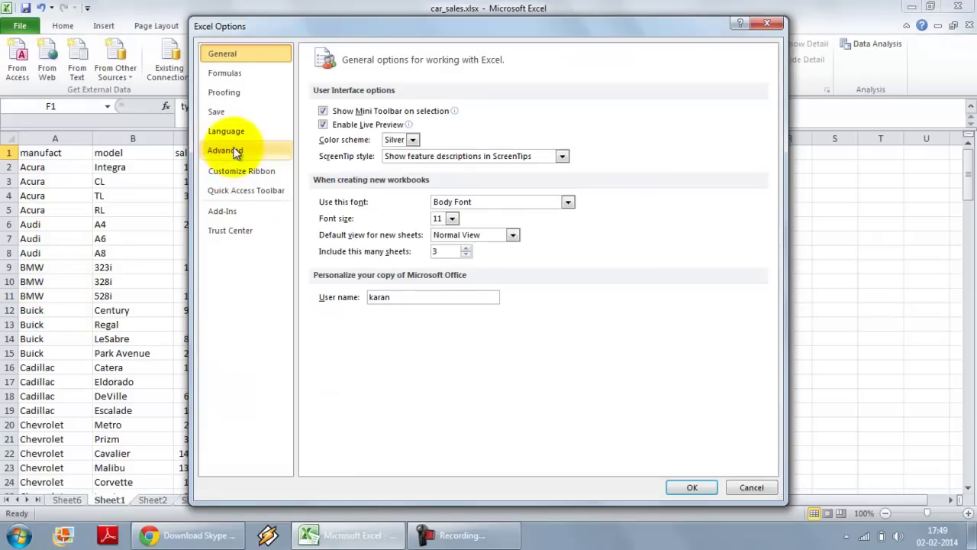
left_click(233, 214)
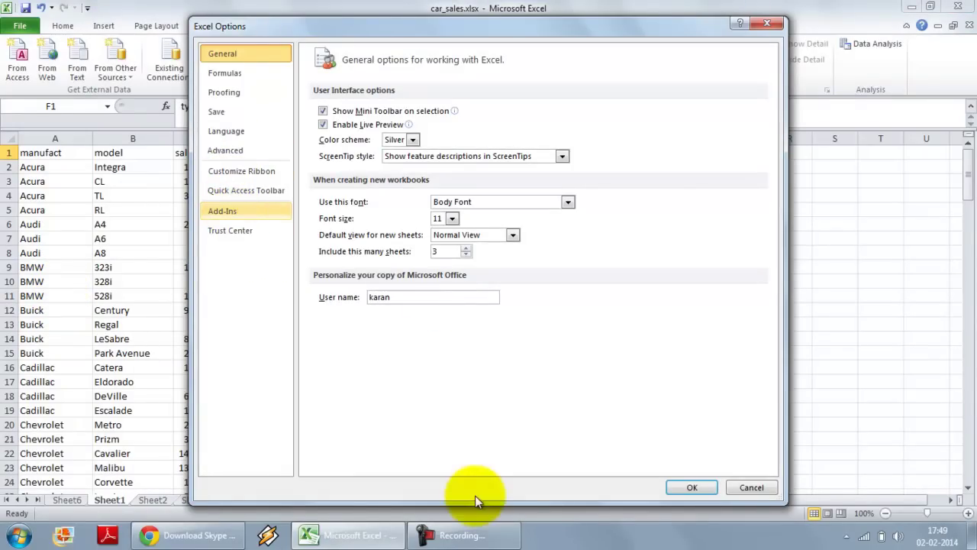
left_click(237, 211)
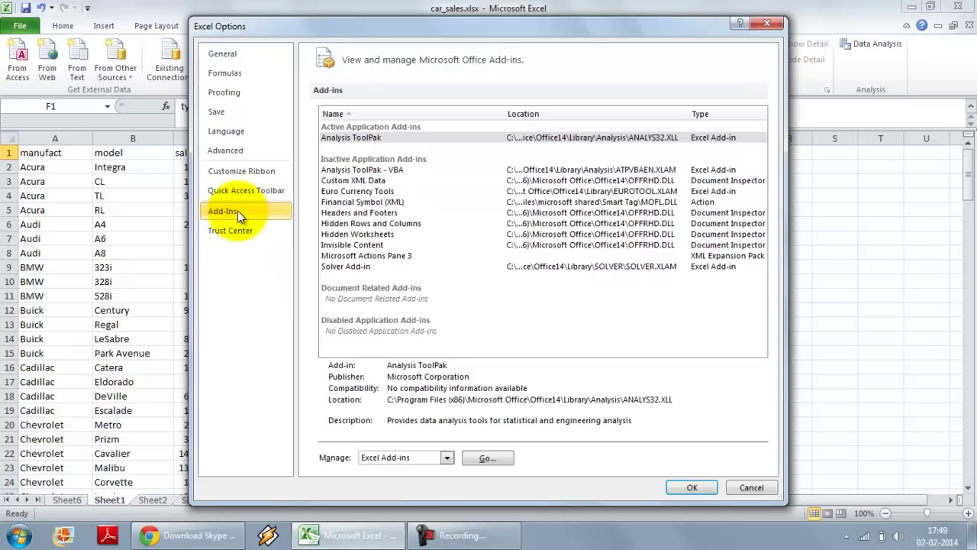
left_click(399, 459)
left_click(399, 459)
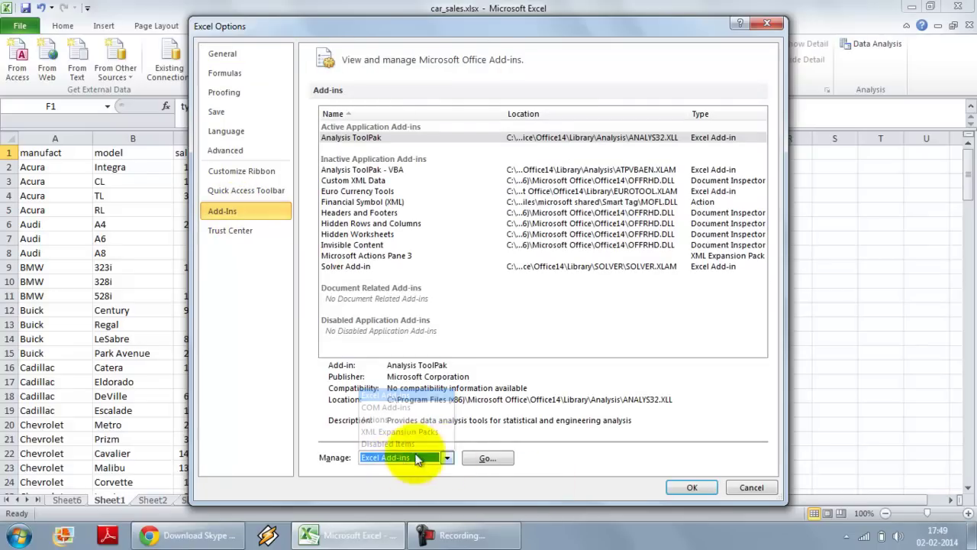
left_click(480, 458)
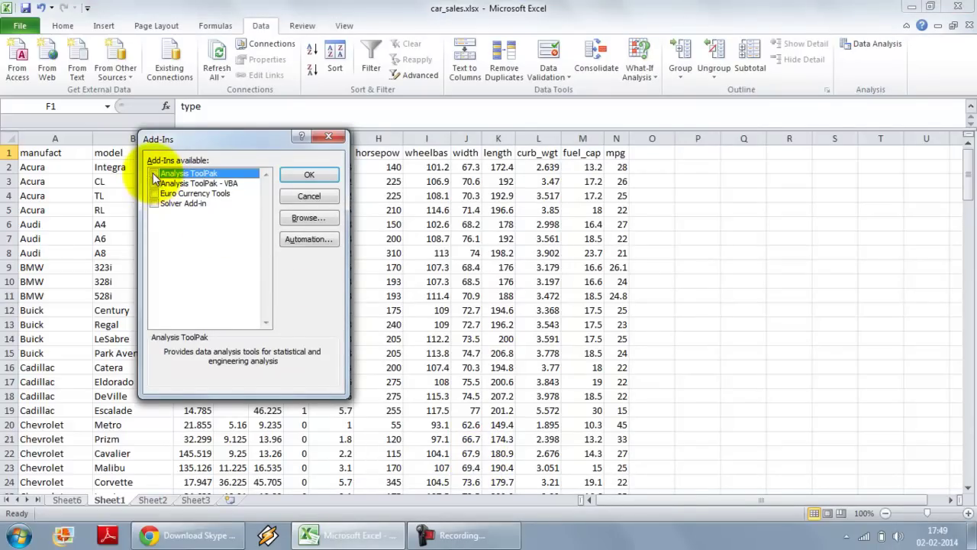
left_click(303, 191)
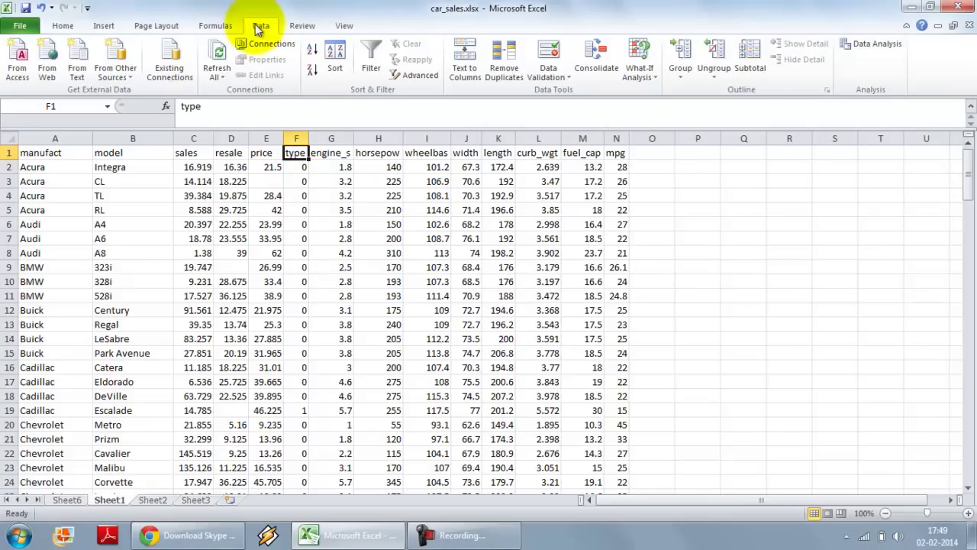
left_click(868, 47)
left_click_drag(193, 205, 737, 170)
scroll(809, 222, "up", 3)
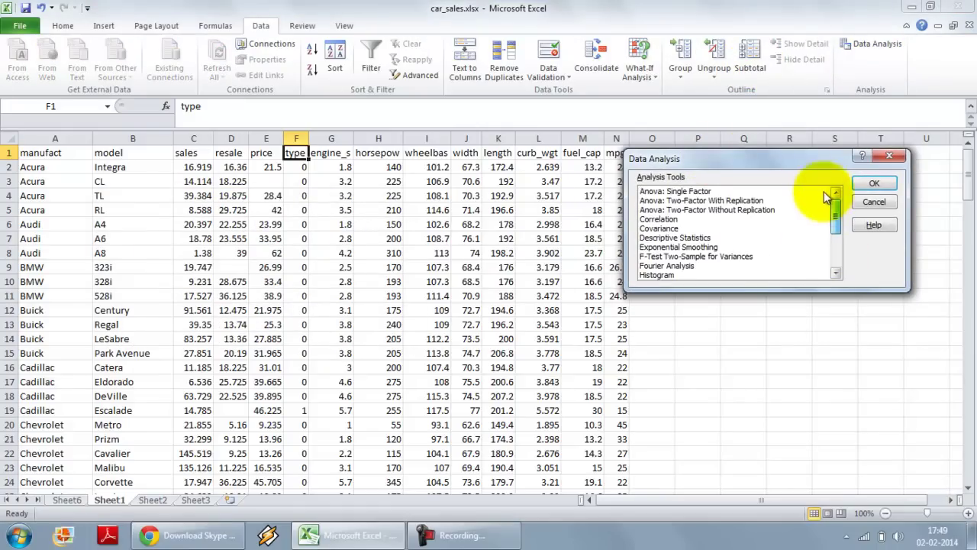
left_click(730, 193)
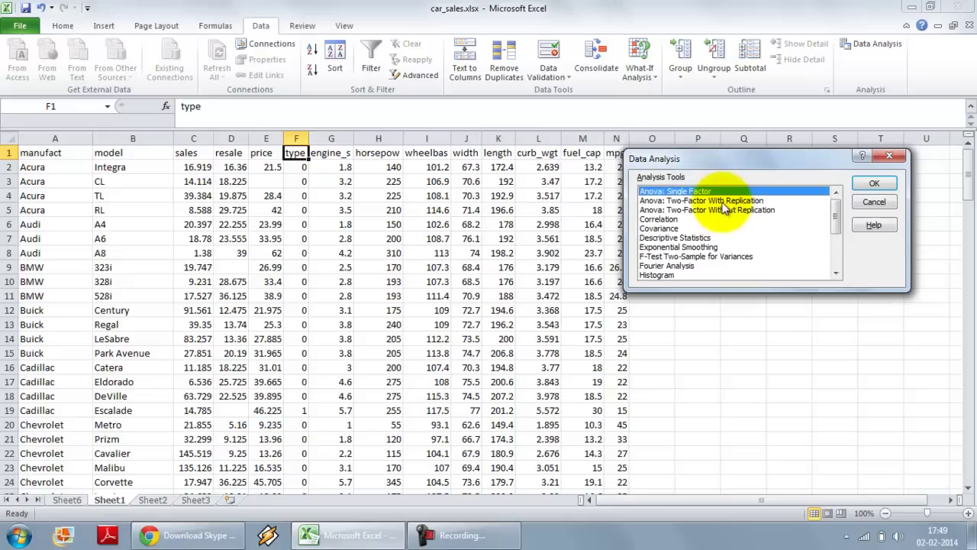
left_click(718, 201)
left_click(697, 257)
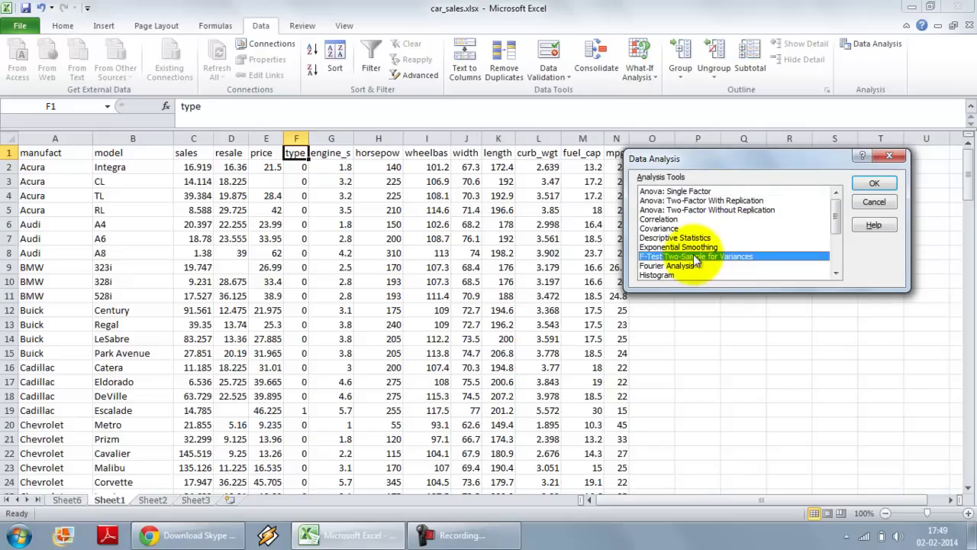
scroll(696, 259, "down", 3)
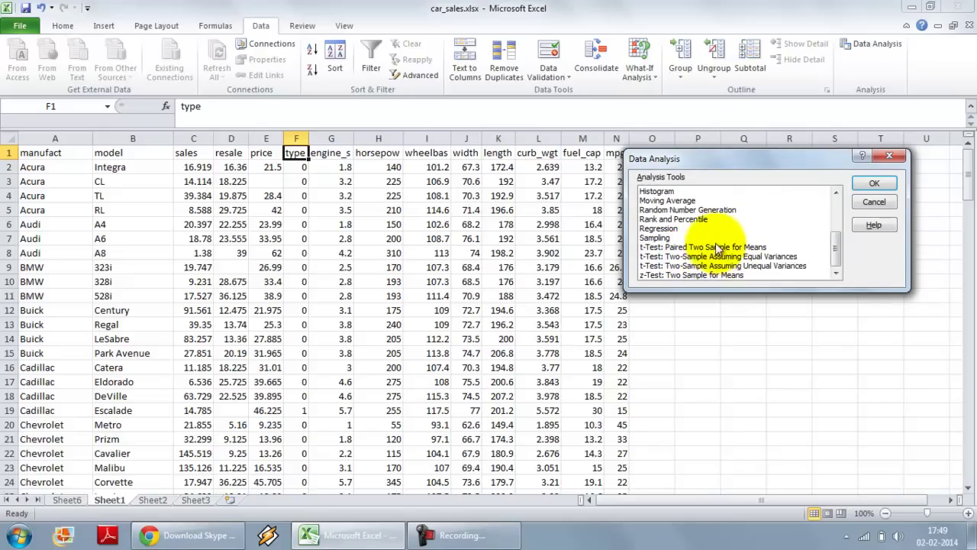
left_click(696, 257)
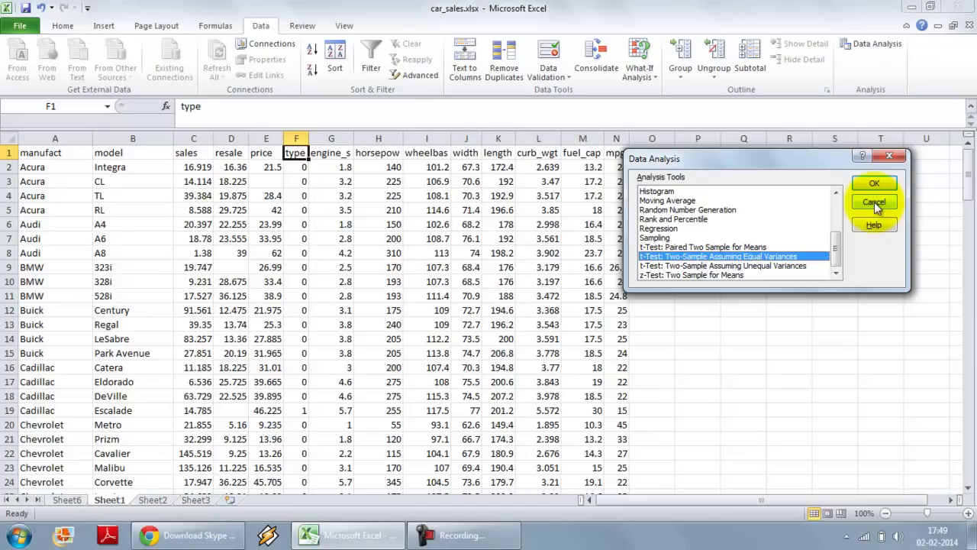
mouse_move(836, 245)
left_mouse_down()
mouse_move(828, 205)
mouse_move(839, 252)
left_mouse_up()
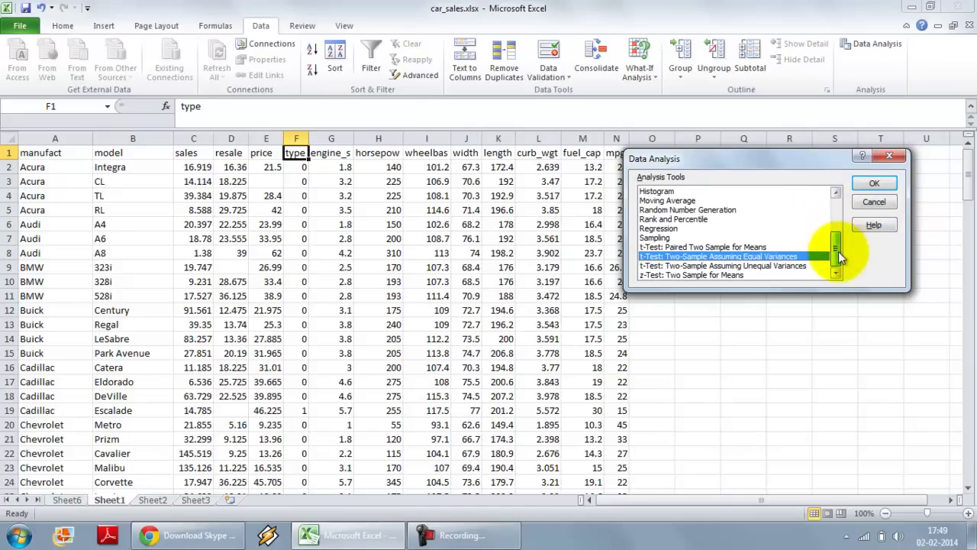
left_click(867, 205)
left_click(432, 195)
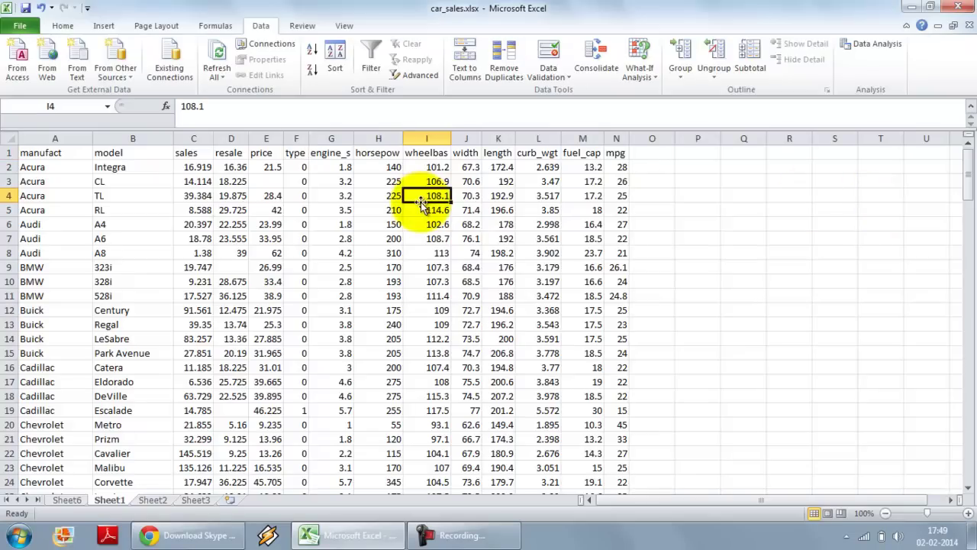
left_click(327, 194)
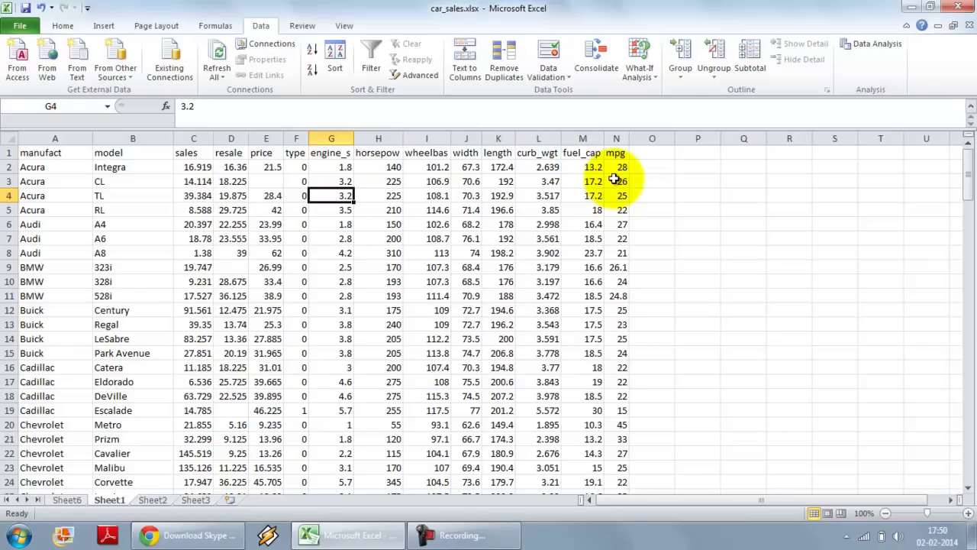
left_click(616, 138)
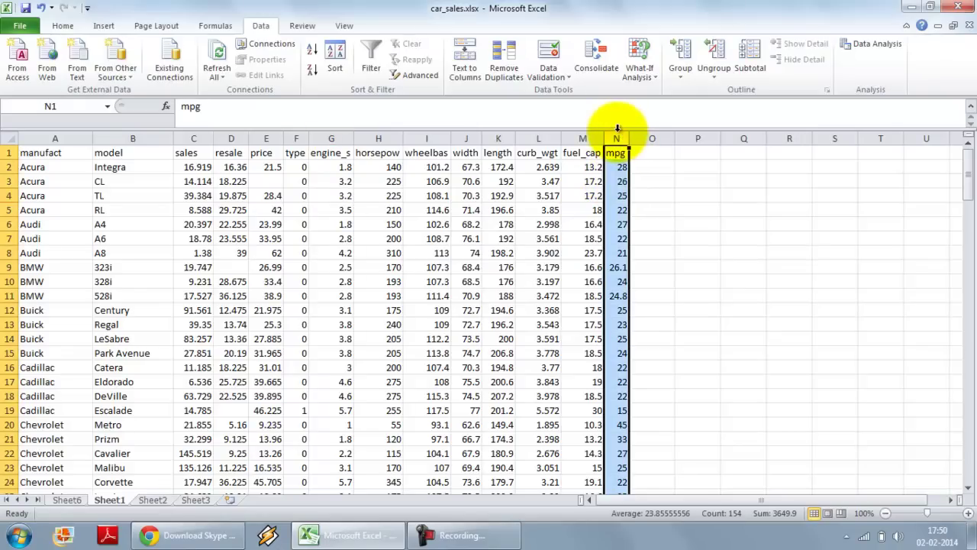
left_click(611, 164)
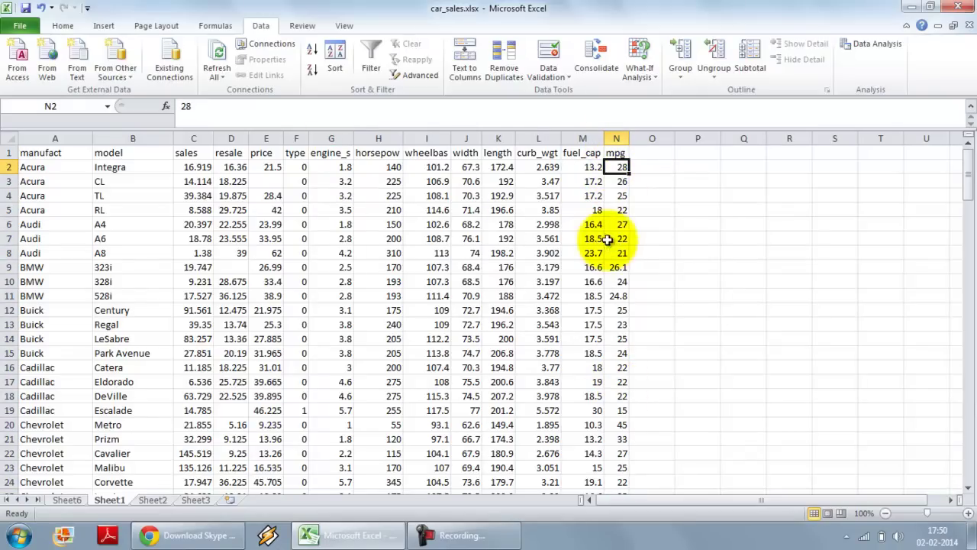
scroll(305, 302, "down", 4)
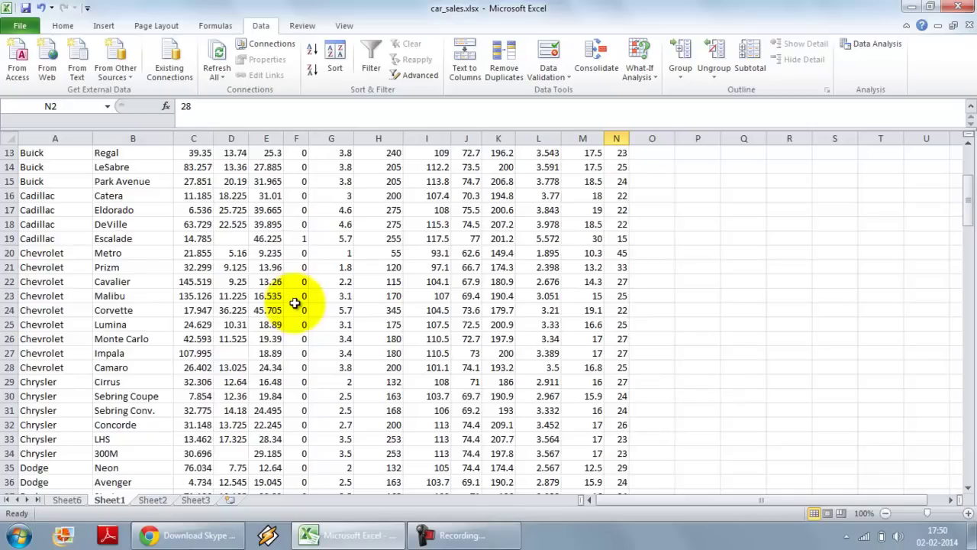
scroll(300, 310, "up", 1)
scroll(300, 310, "up", 3)
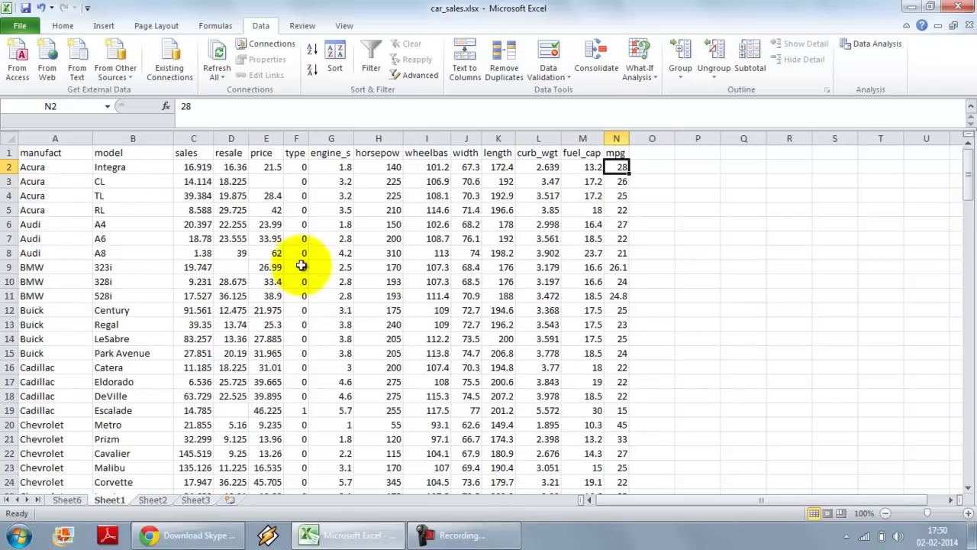
left_click(302, 405)
left_click(301, 396)
left_click(305, 410)
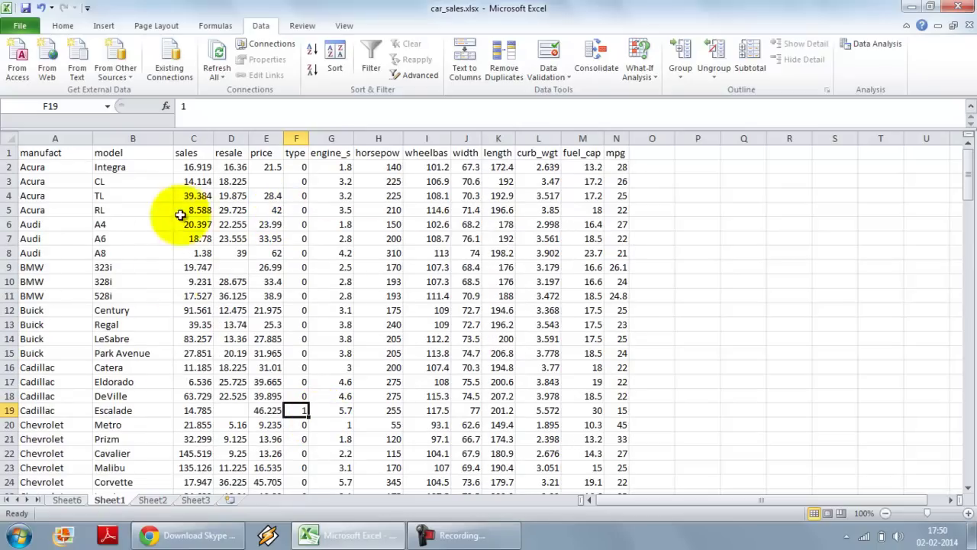
Sort the data by type, Largest to Smallest
left_click(338, 68)
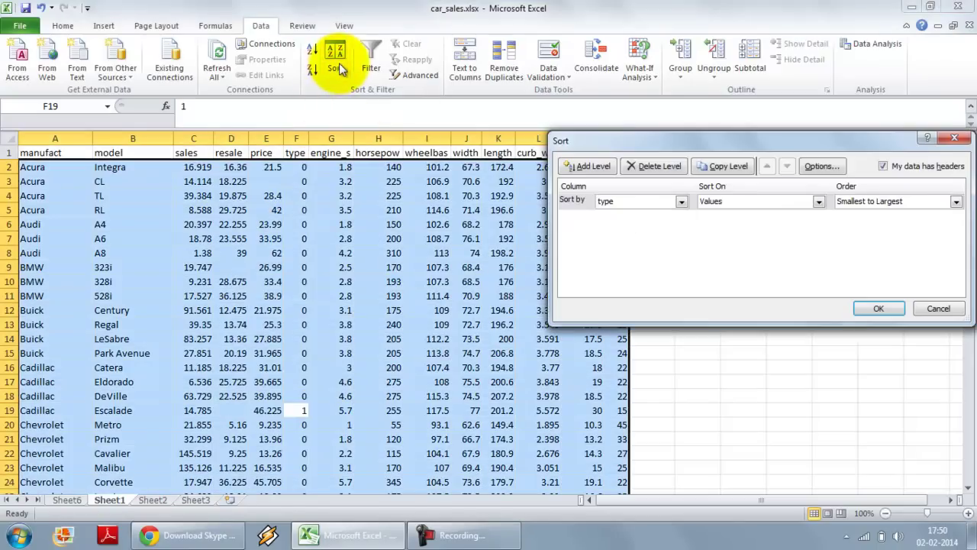
left_click(894, 200)
left_click(887, 223)
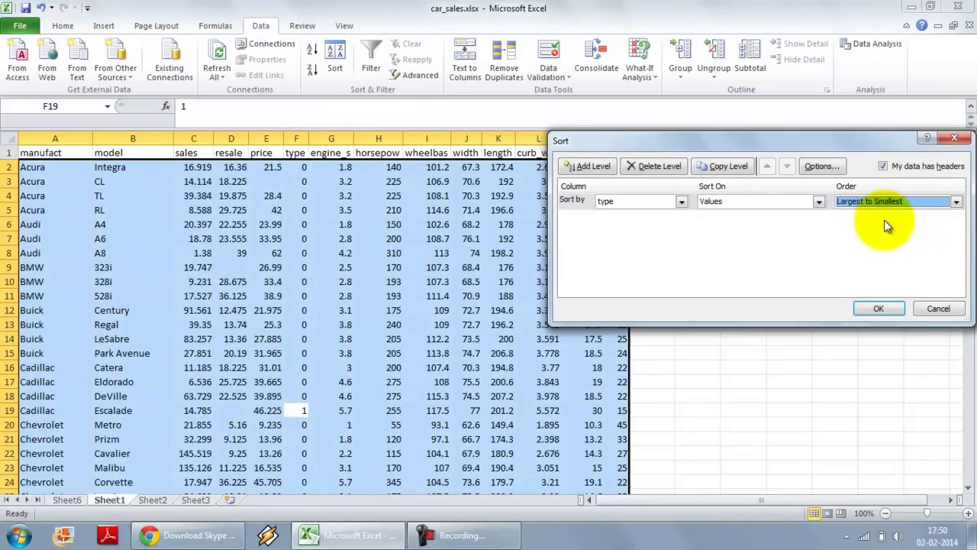
left_click(883, 305)
Check in column N which mpg rows belong to type 1 and where they end
left_click(296, 166)
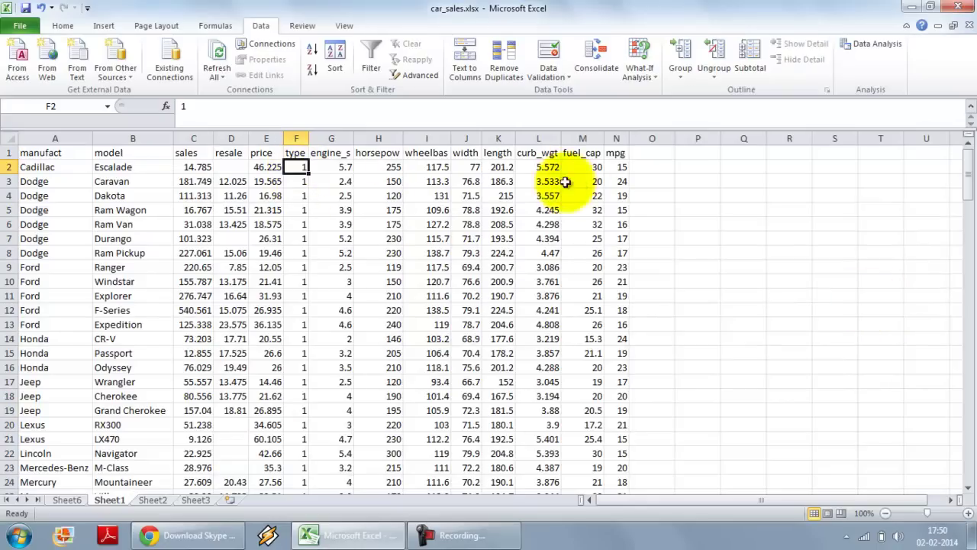
left_click_drag(617, 166, 625, 451)
scroll(623, 458, "down", 13)
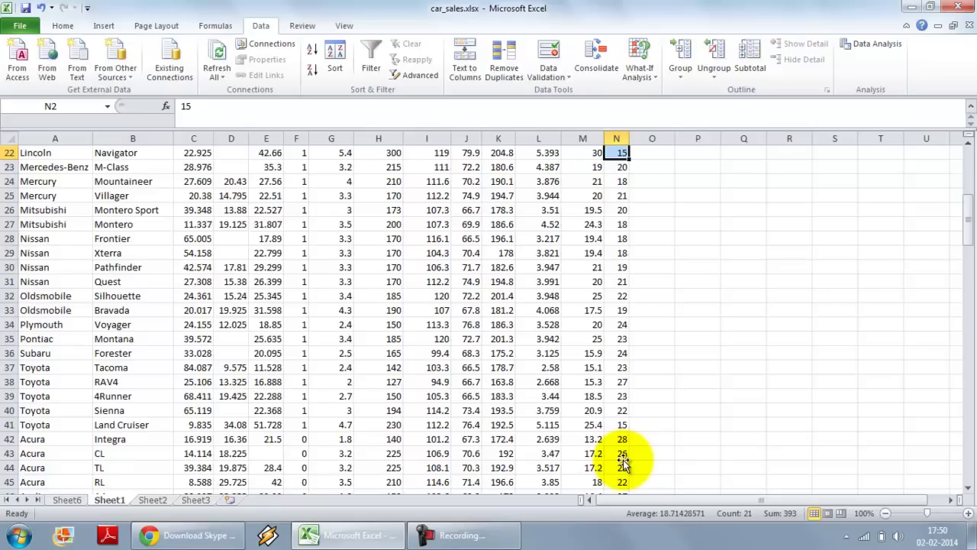
scroll(623, 461, "up", 13)
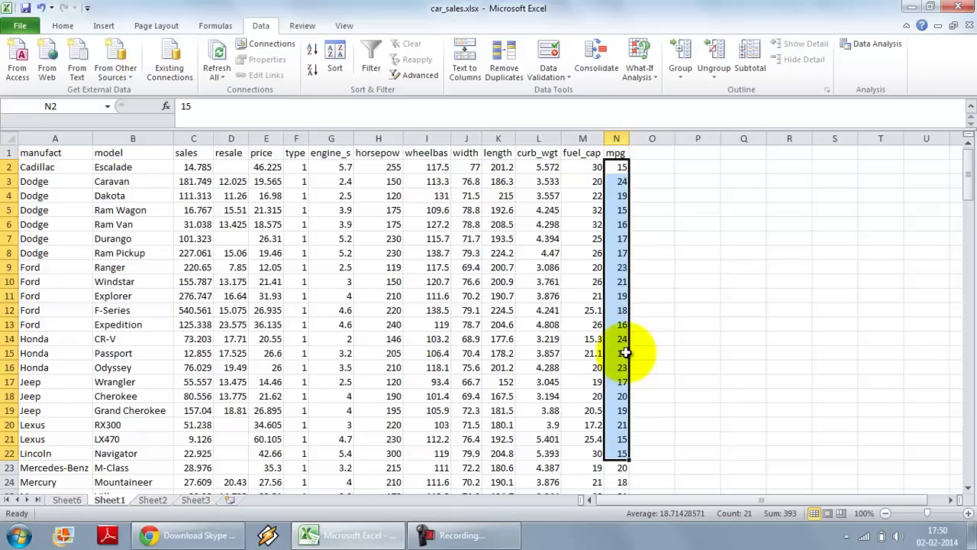
scroll(625, 352, "down", 10)
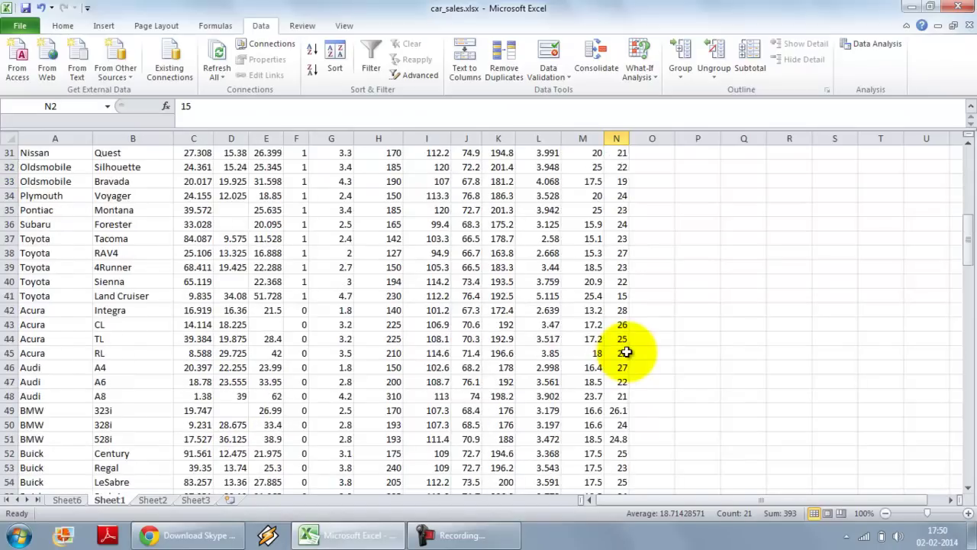
scroll(626, 342, "up", 4)
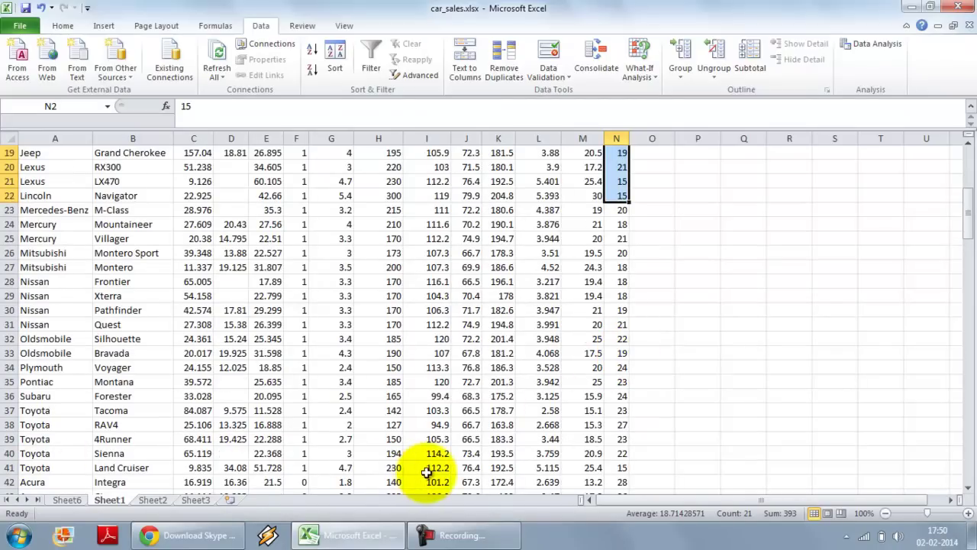
left_click_drag(622, 467, 625, 165)
scroll(702, 316, "down", 11)
scroll(702, 316, "up", 12)
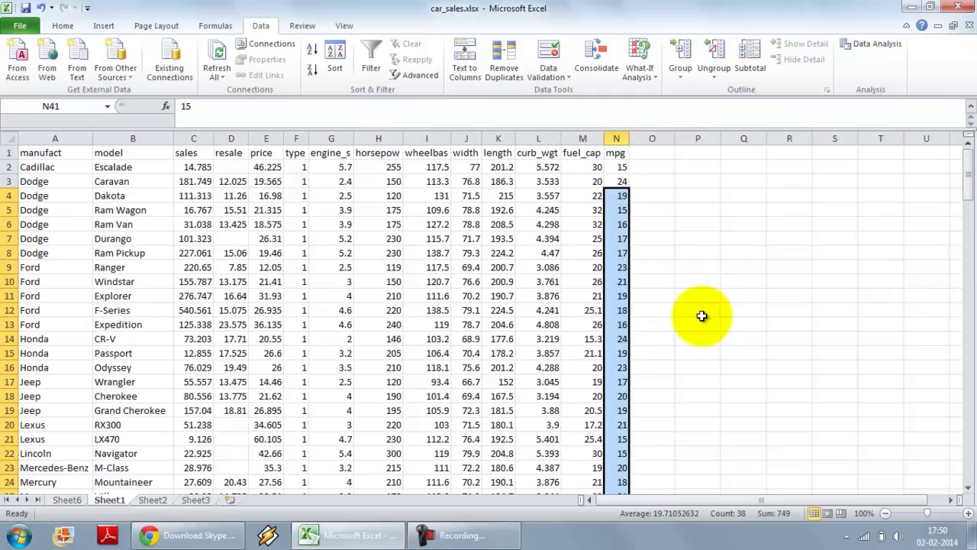
left_click(298, 196)
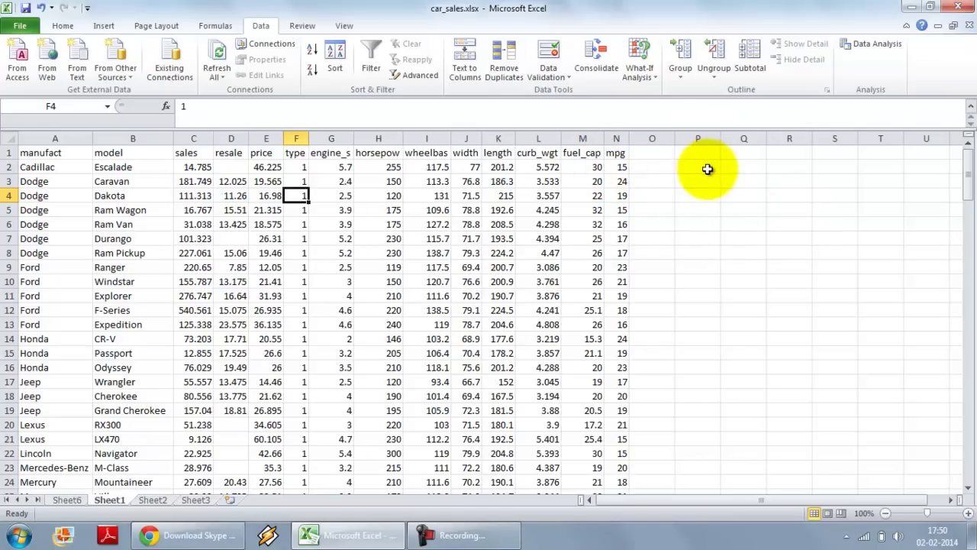
From Data Analysis, choose t-Test: Two-Sample Assuming Unequal Variances
left_click(620, 196)
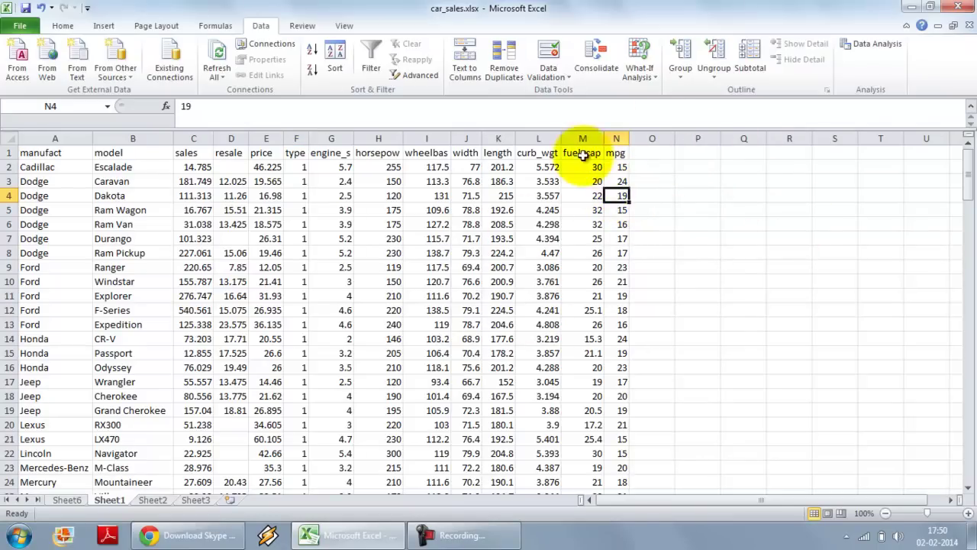
left_click(870, 44)
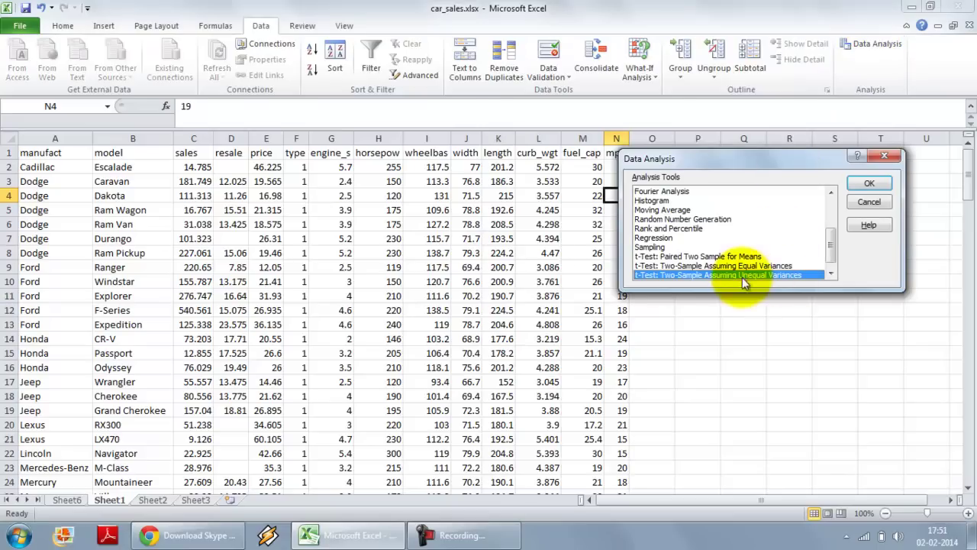
left_click(790, 265)
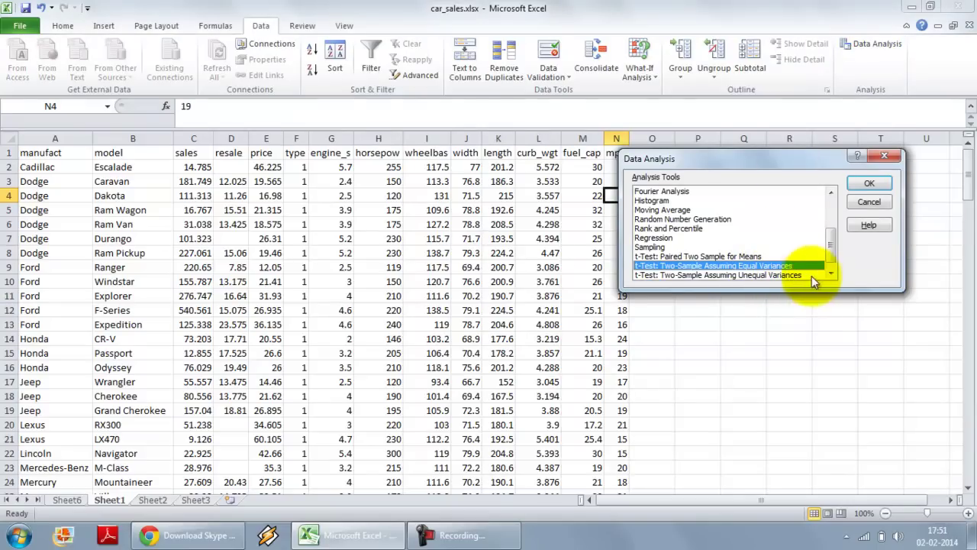
left_click(831, 275)
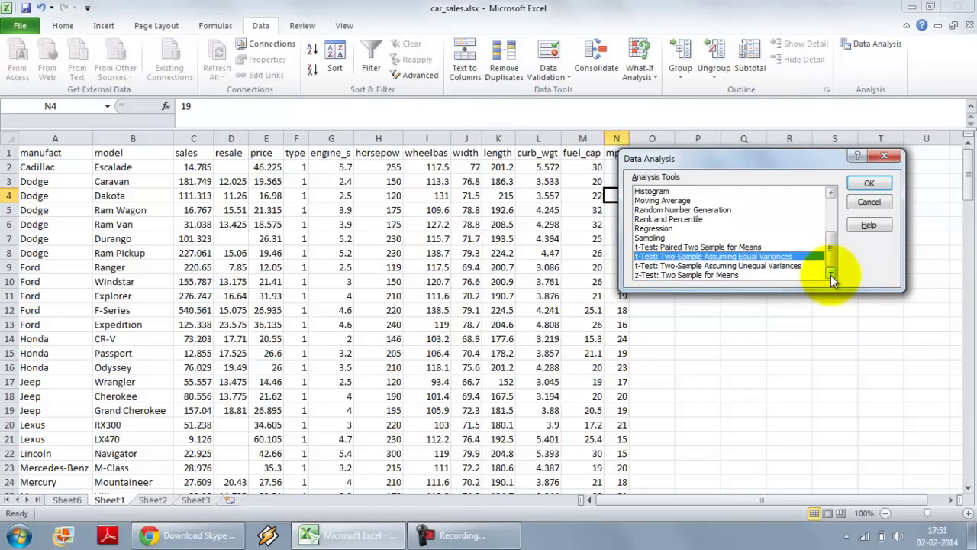
left_click_drag(735, 161, 766, 172)
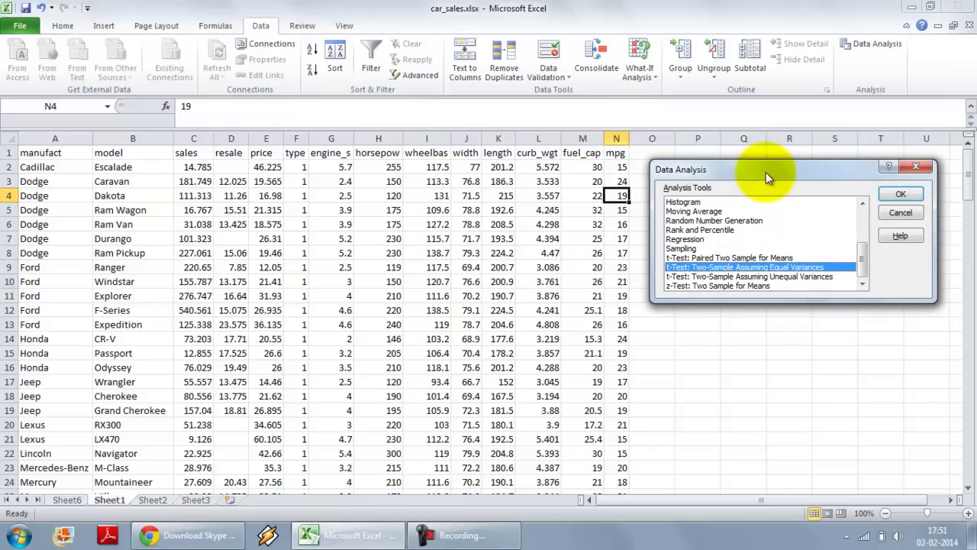
left_click(808, 276)
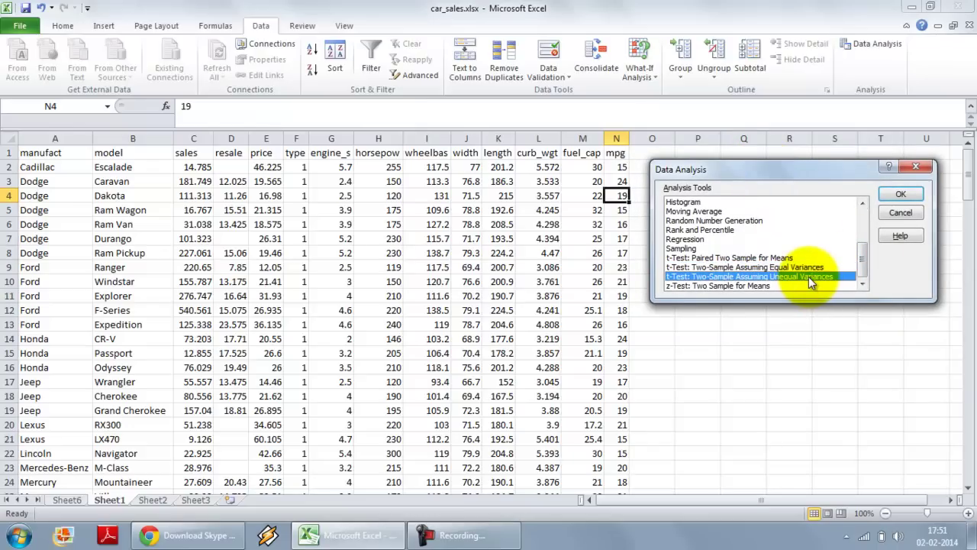
Confirm the unequal-variances t-Test and clear both old variable ranges
left_click(905, 193)
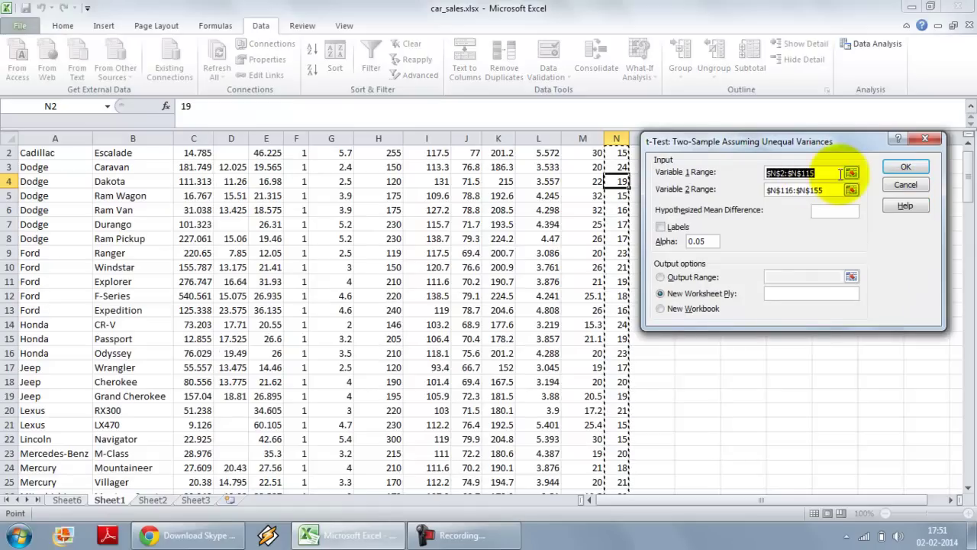
key("Delete")
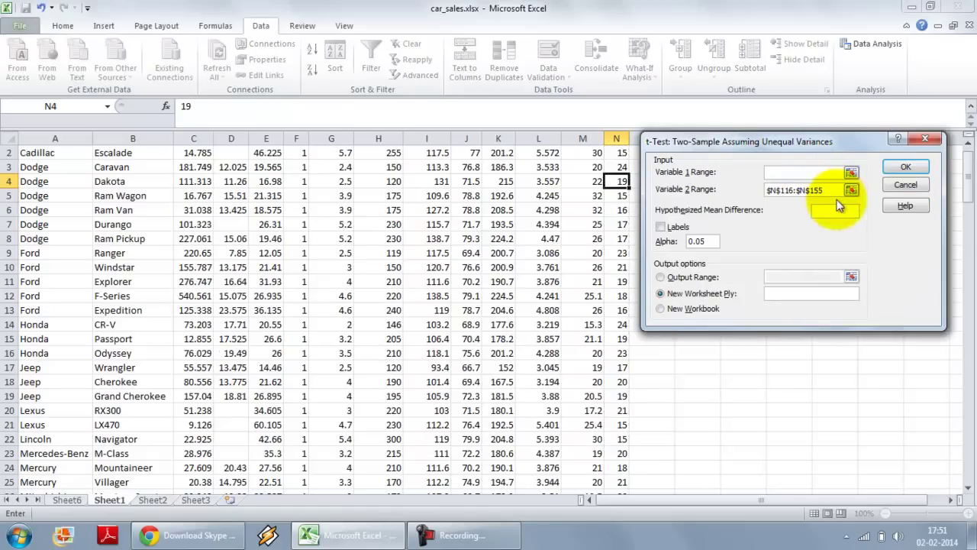
left_click(838, 188)
left_click(823, 190)
key("BackSpace")
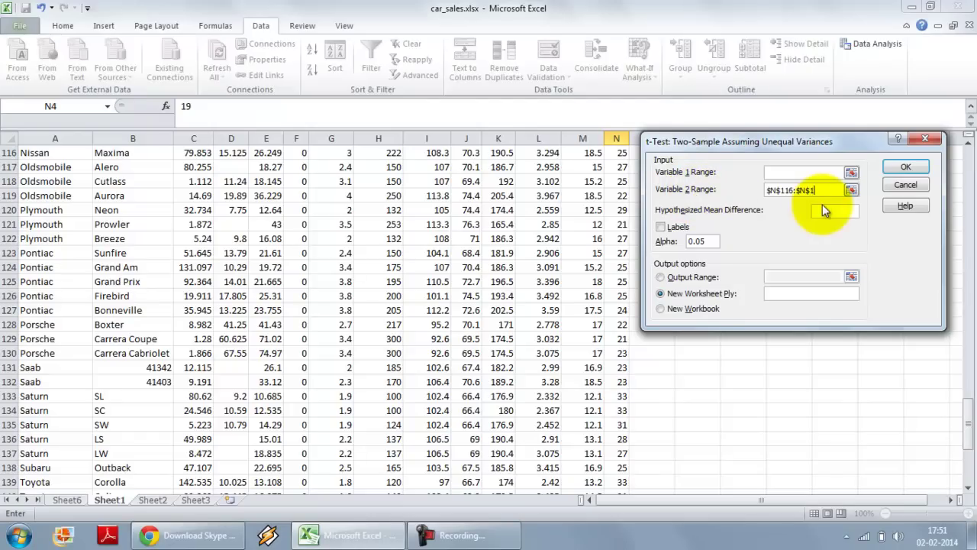
key("BackSpace")
key("BackSpace")
key("BackSpace")
key("BackSpace")
key("BackSpace")
key("BackSpace")
key("BackSpace")
key("BackSpace")
key("BackSpace")
key("BackSpace")
key("BackSpace")
key("BackSpace")
left_click_drag(771, 141, 782, 144)
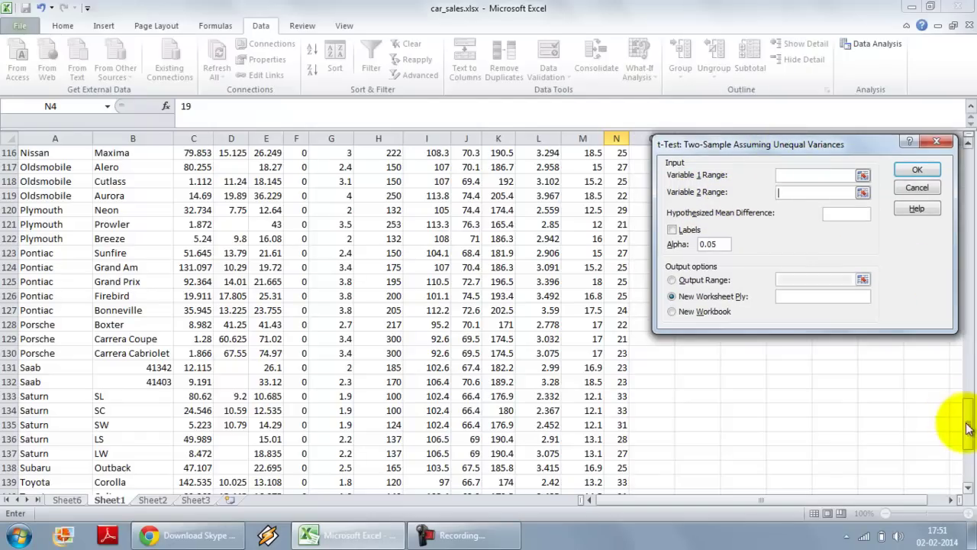
left_click_drag(966, 423, 960, 163)
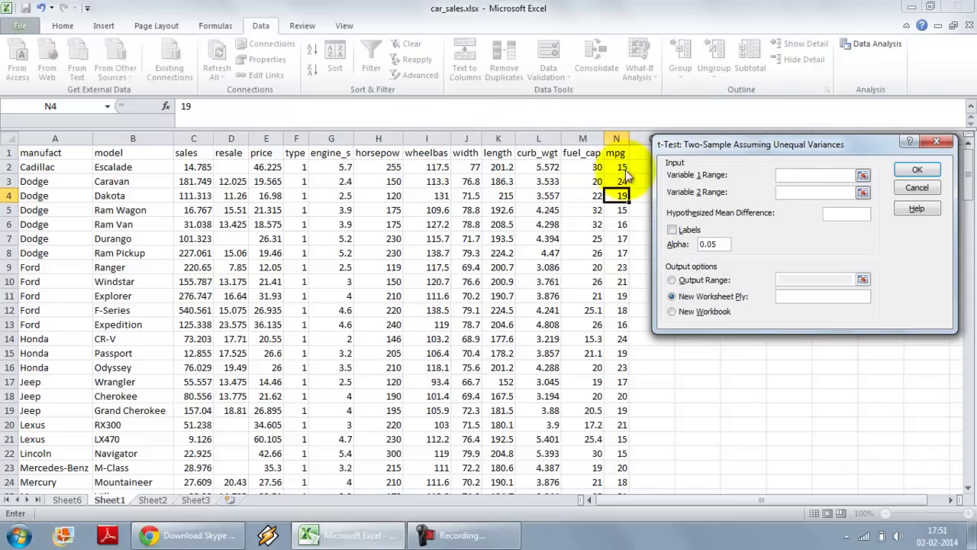
Set Variable 1 Range to $N$2:$N$41, the type 1 mpg values
left_click(862, 177)
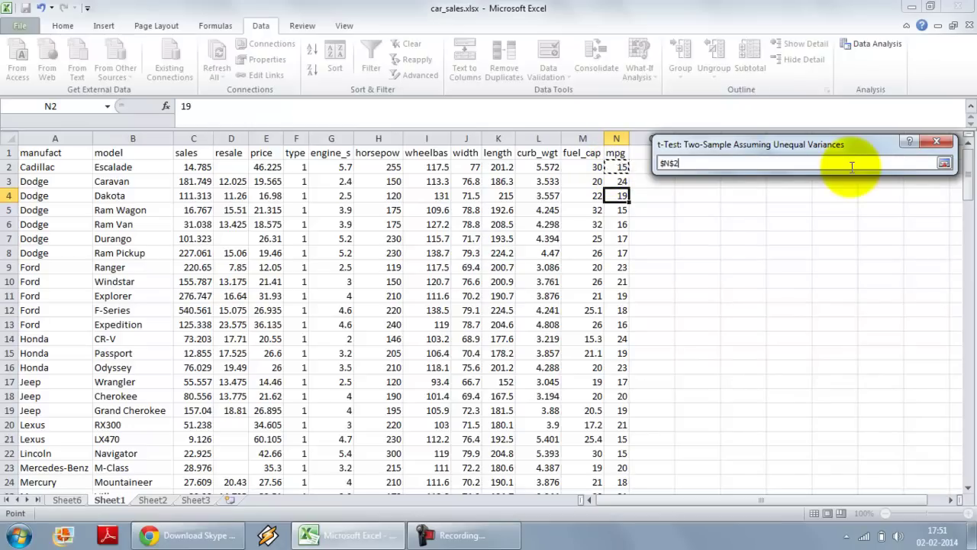
key("shift+Down")
key("shift+Down")
key("shift+Down")
key("shift+Down")
key("shift+Down")
key("shift+Down")
key("shift+Down")
key("shift+Down")
key("shift+Down")
key("shift+Down")
key("shift+Down")
key("shift+Down")
key("shift+Down")
key("shift+Down")
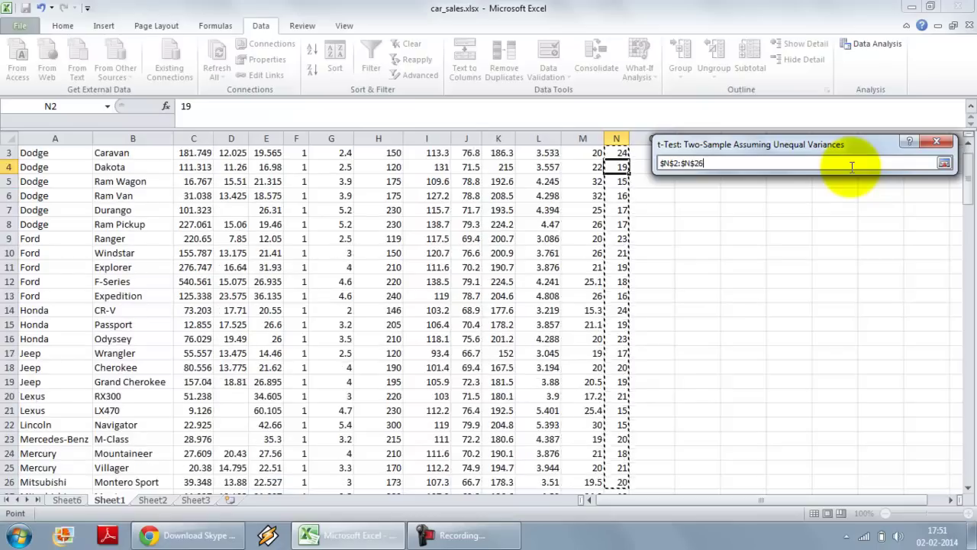
key("shift+Down")
key("shift+Down")
key("shift+Down")
key("shift+Down")
key("shift+Down")
key("shift+Down")
key("shift+Down")
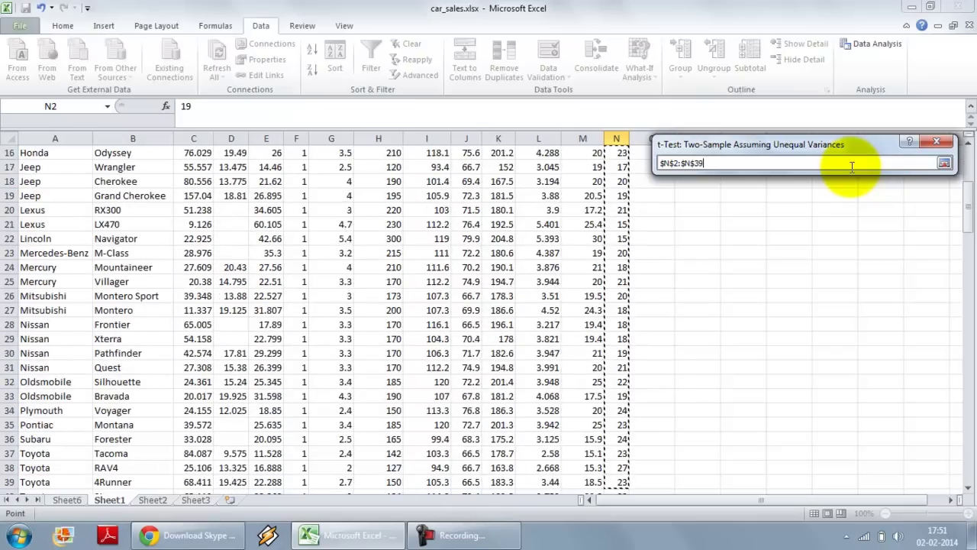
key("shift+Up")
key("shift+Up")
key("shift+Up")
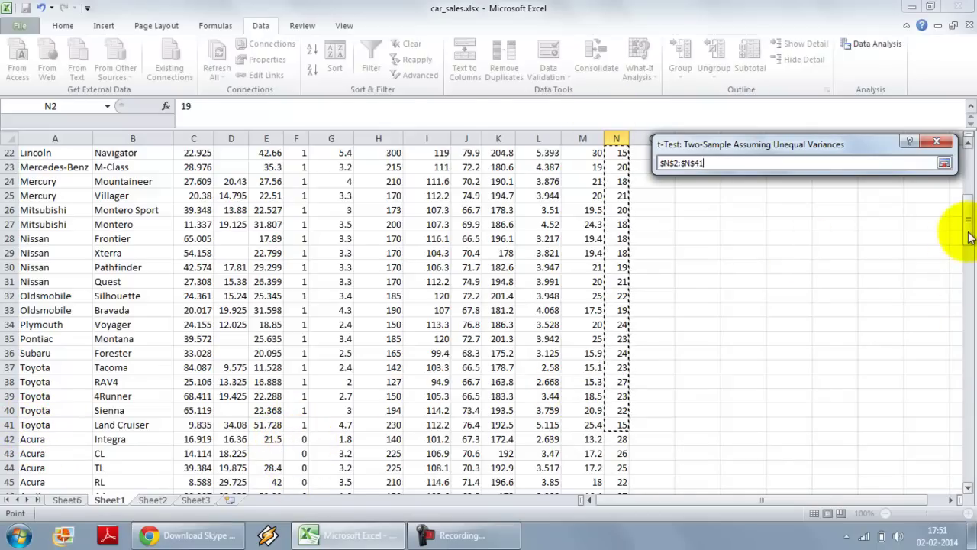
left_click_drag(964, 234, 973, 163)
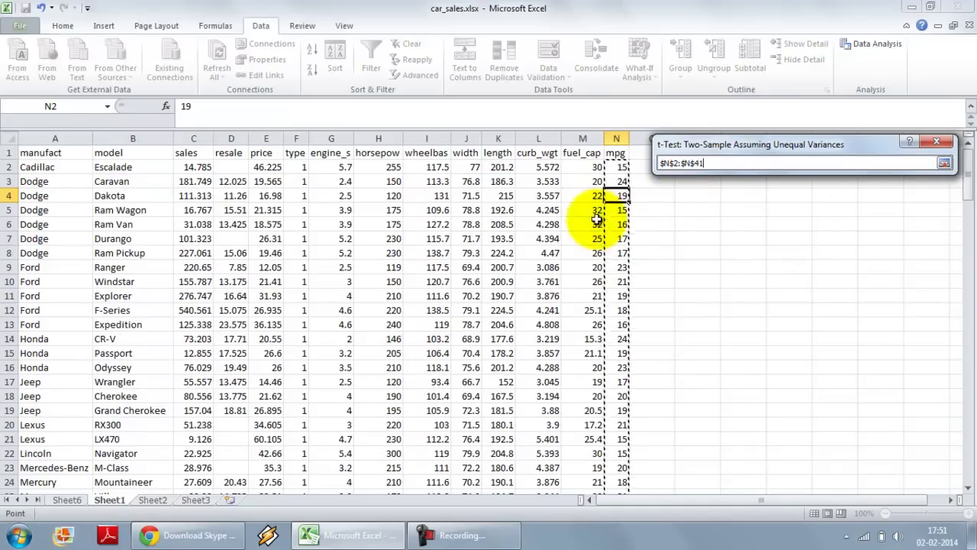
left_click(944, 164)
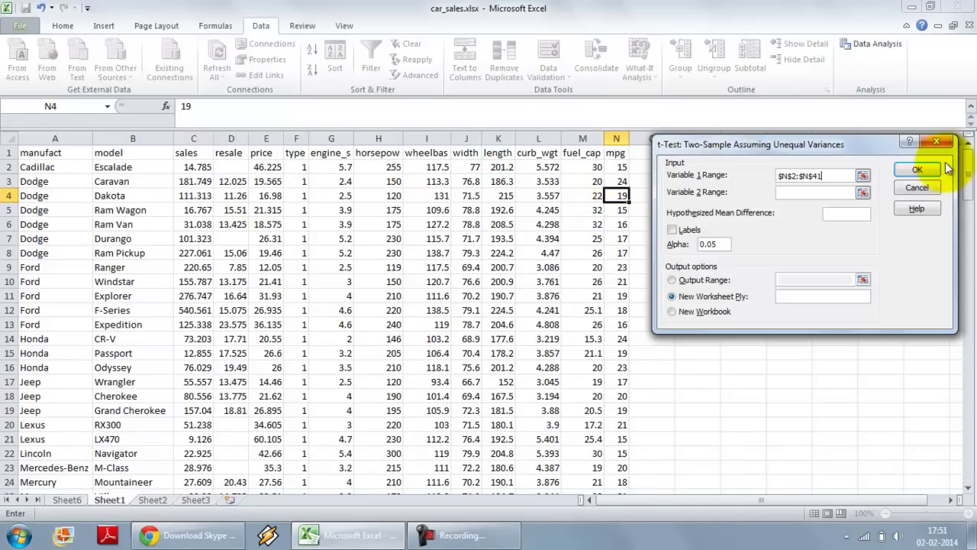
Select N42 down to N154 as Variable 2 Range, the type 0 mpg values
left_click(862, 191)
left_click_drag(965, 191, 963, 257)
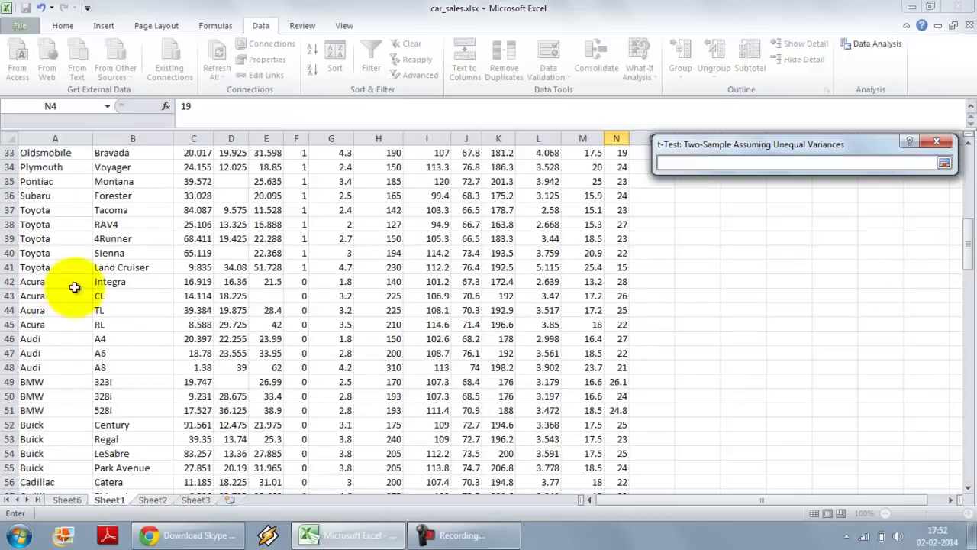
left_click(618, 280)
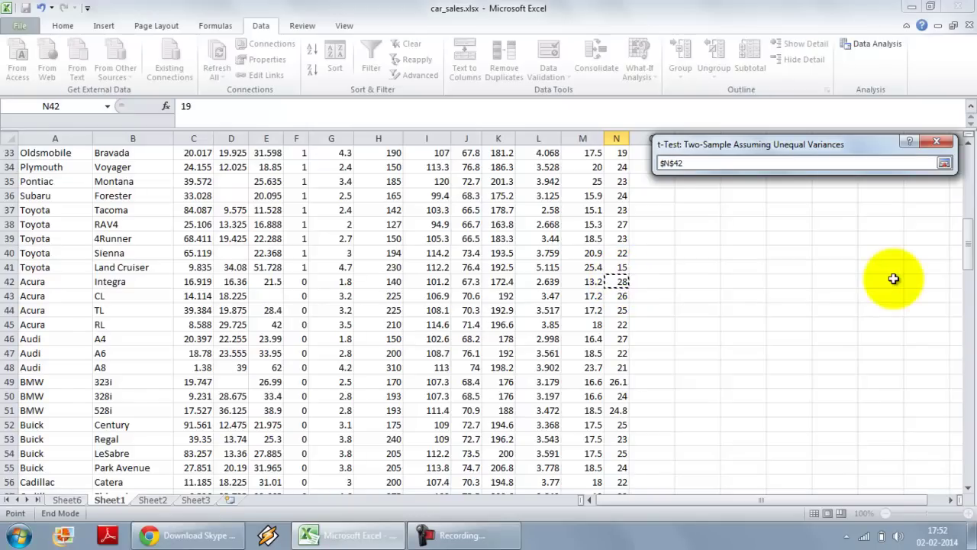
key("ctrl+shift+Down")
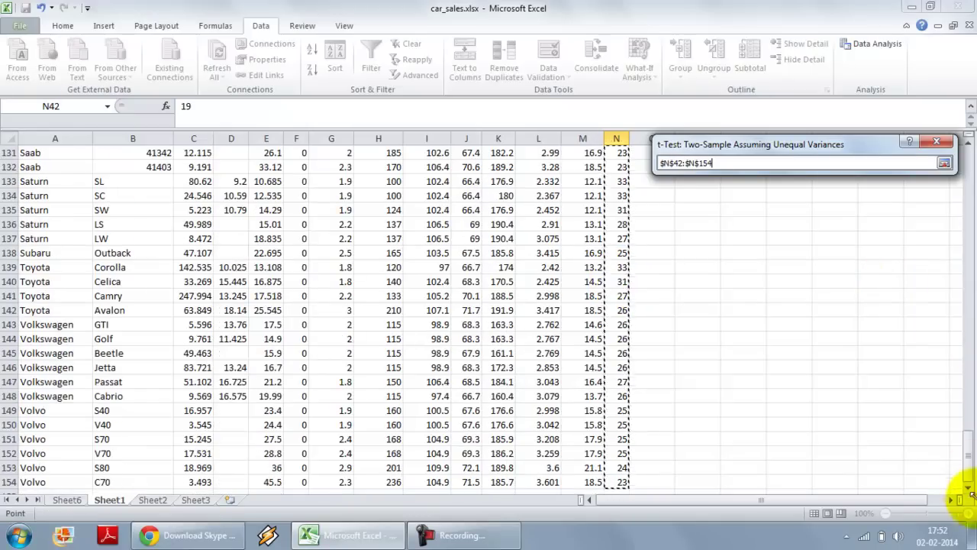
left_click_drag(969, 447, 947, 107)
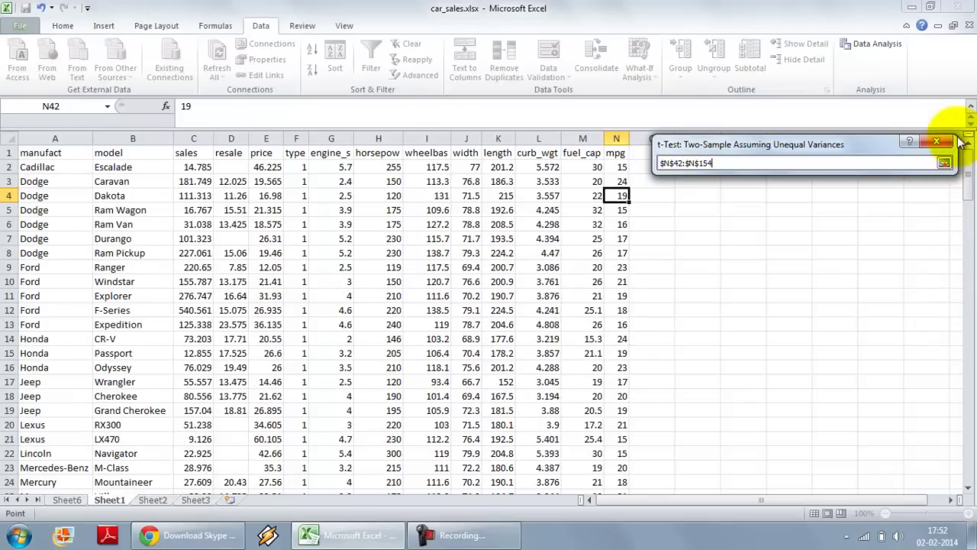
left_click(944, 163)
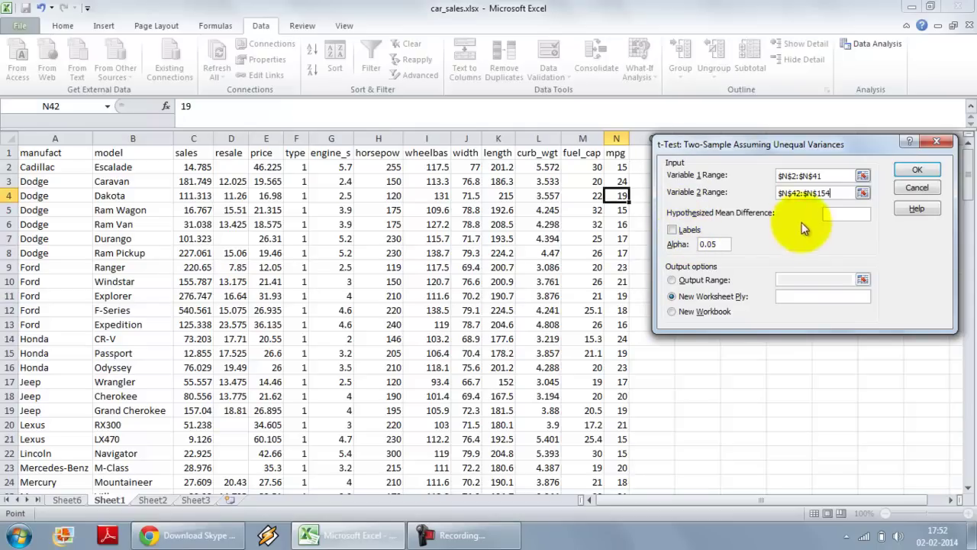
Enter 0 as hypothesized mean difference and output the t-Test to a new worksheet
left_click(848, 214)
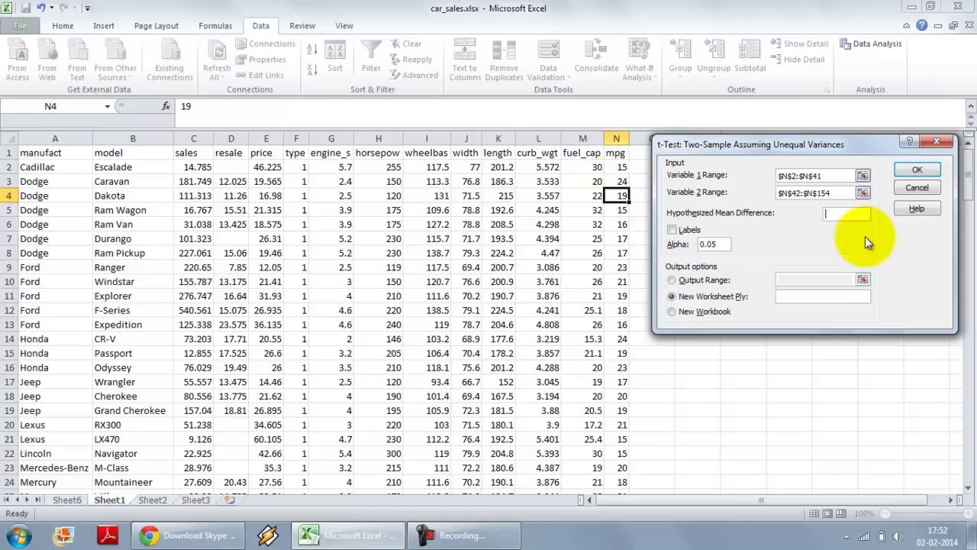
type("0")
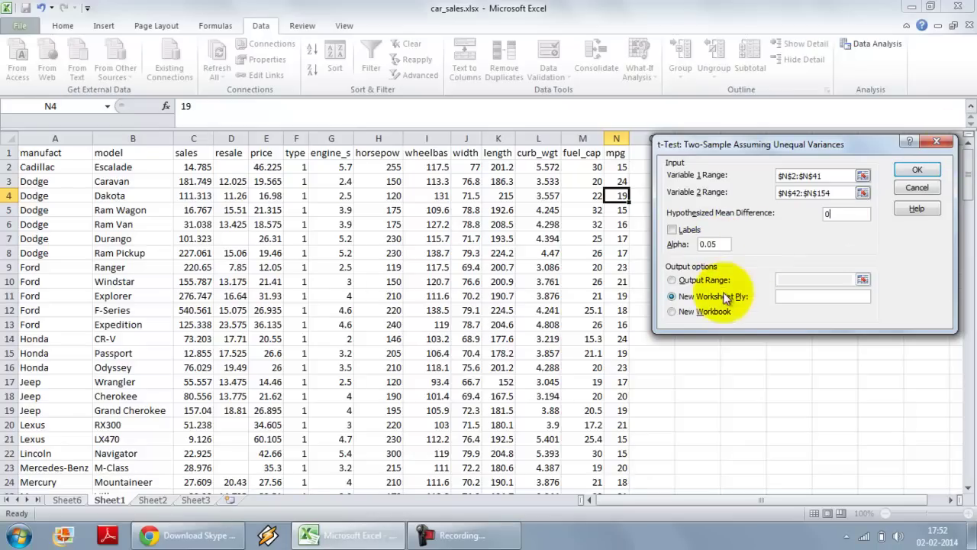
left_click(916, 171)
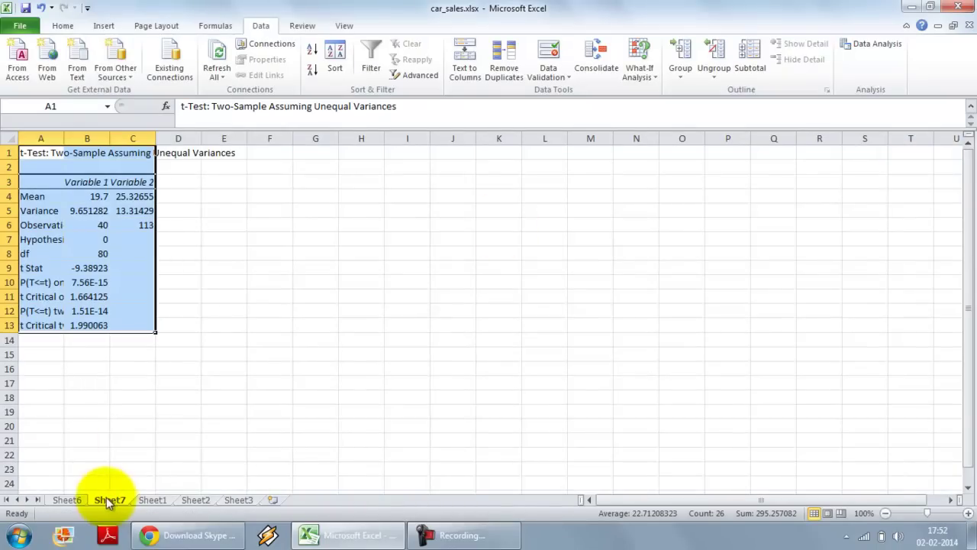
Compare the Variable 1 mean with the pivot's type 1 average and display it as 19.70
left_click(132, 281)
left_click(85, 196)
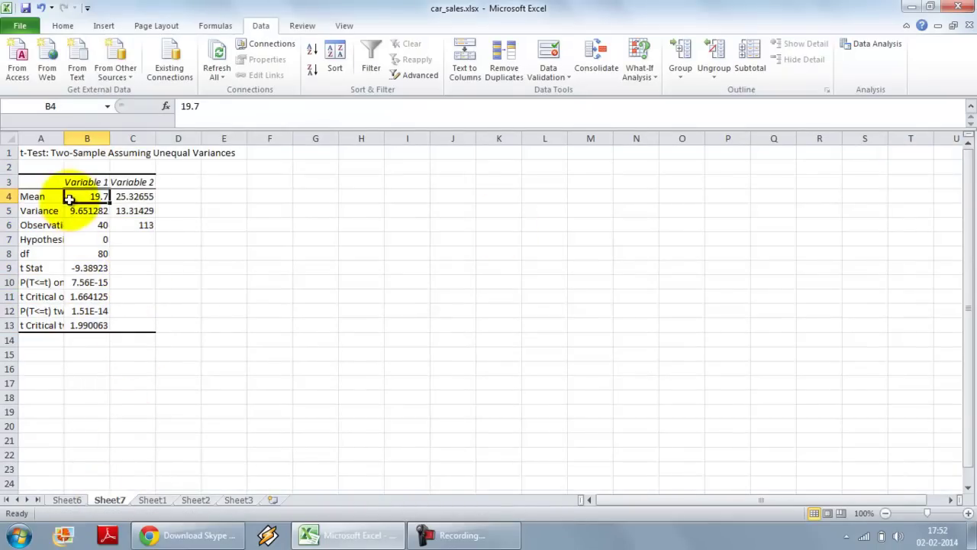
left_click(83, 183)
left_click(90, 196)
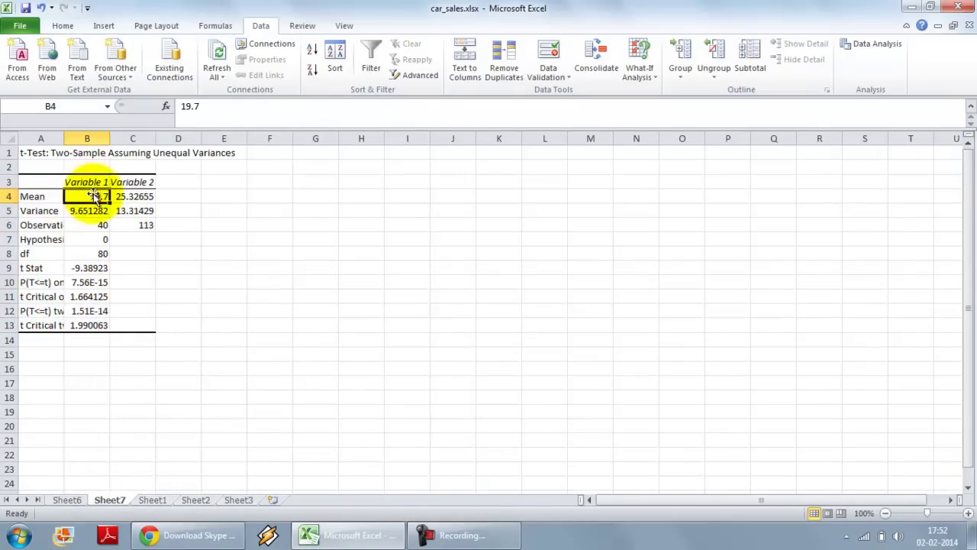
left_click(67, 499)
left_click(140, 210)
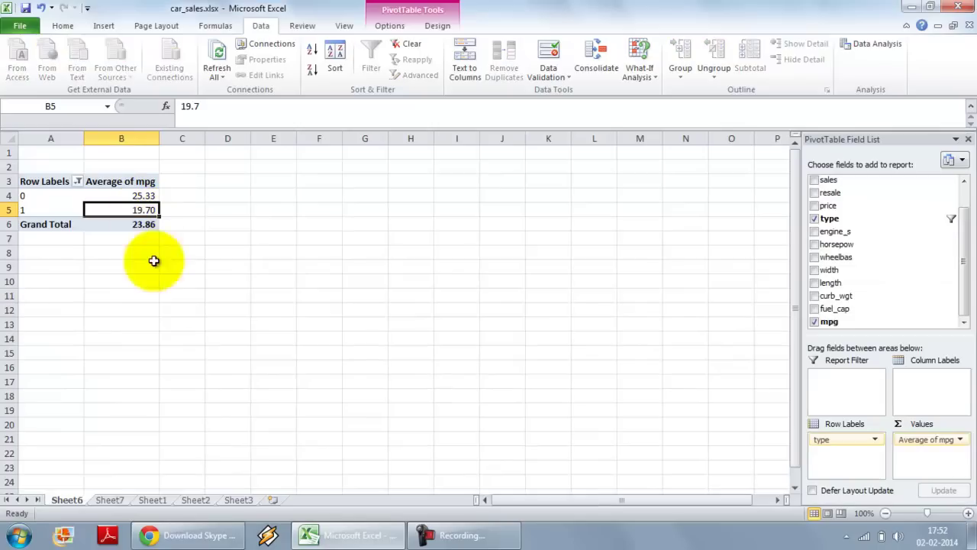
left_click(109, 499)
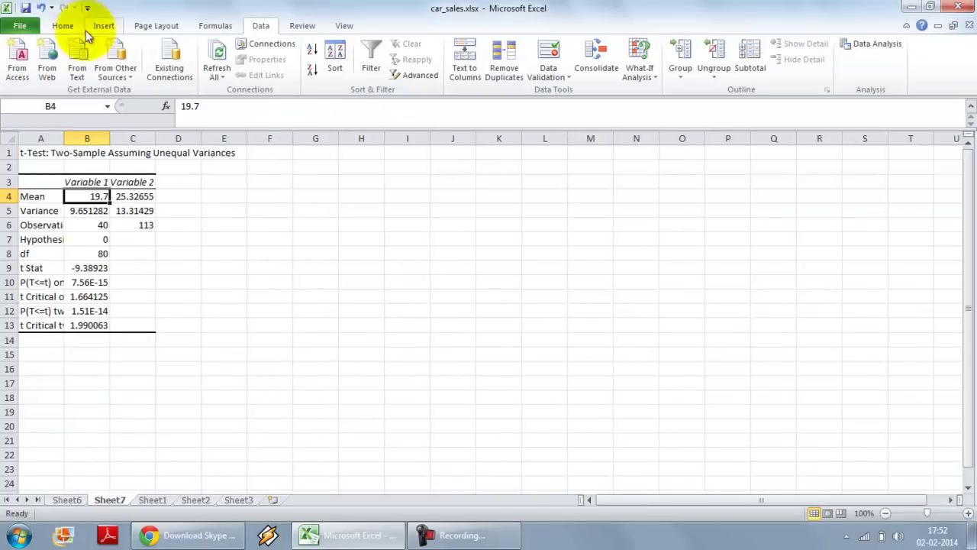
left_click(63, 25)
left_click(516, 71)
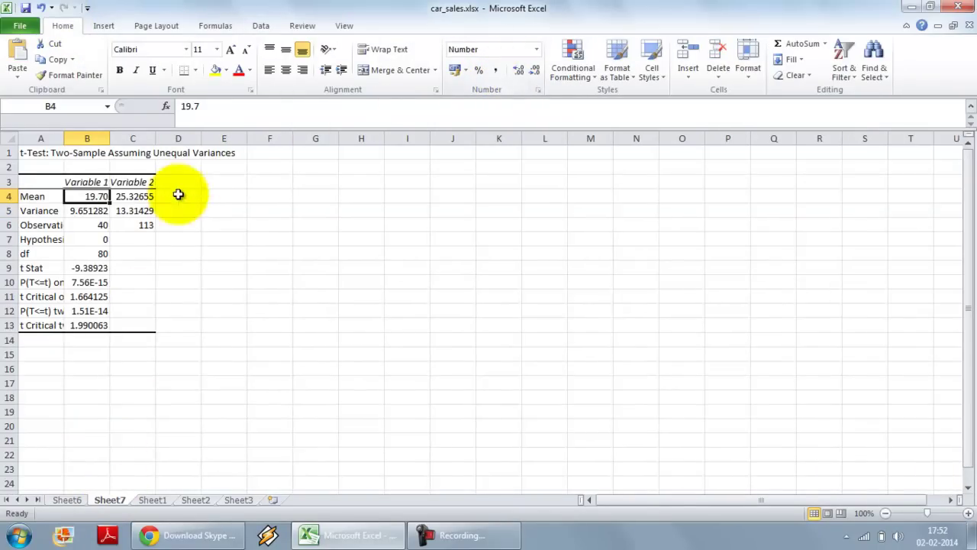
Check the Variable 2 mean against the pivot's type 0 average 25.33, then select both variances
left_click(134, 196)
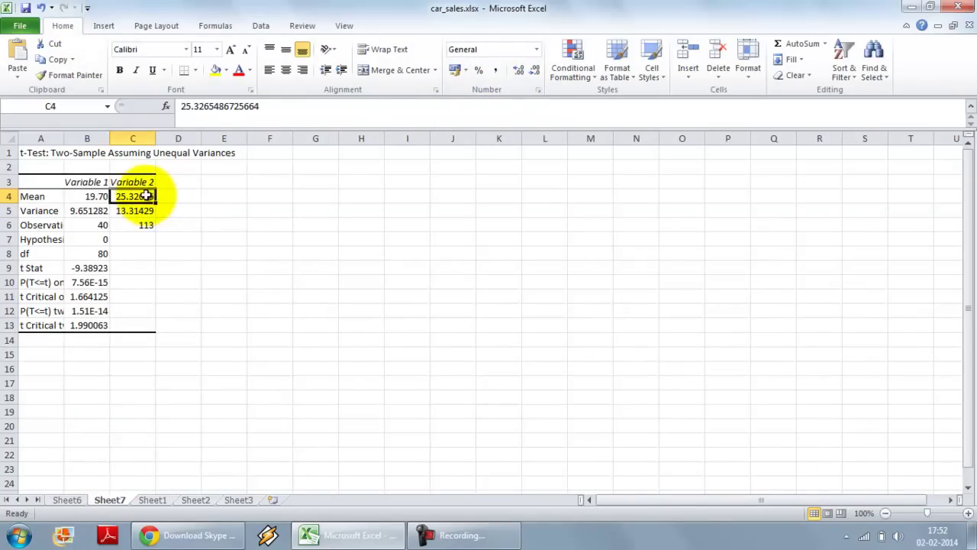
left_click(67, 500)
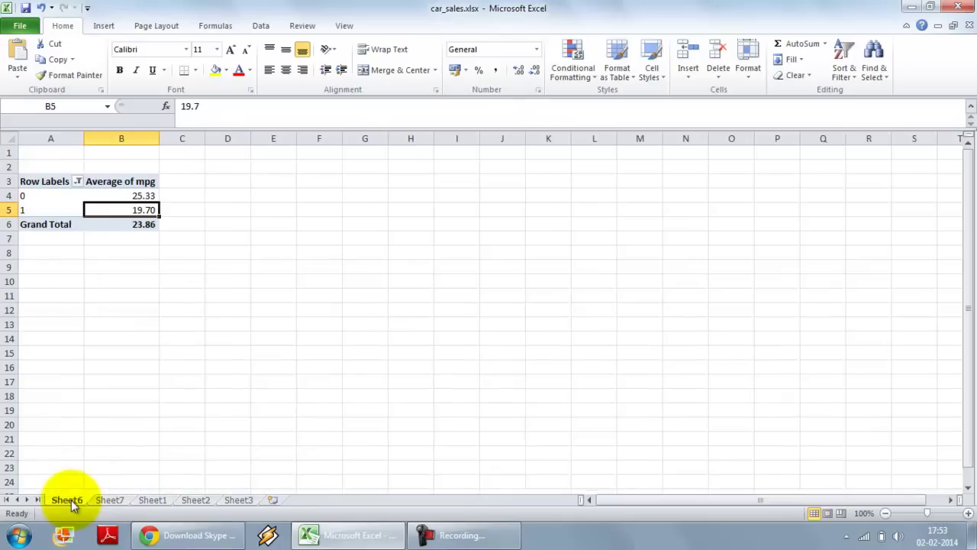
left_click(143, 192)
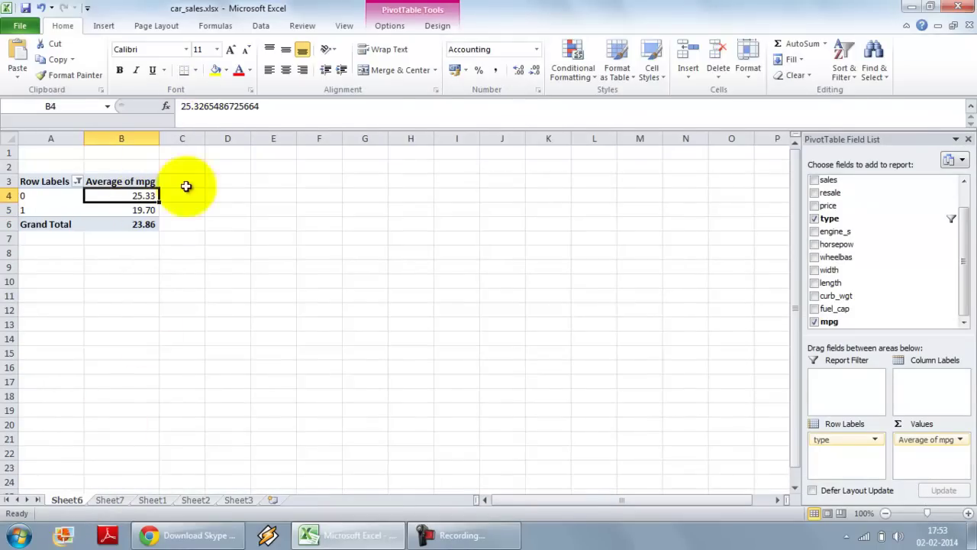
left_click(114, 500)
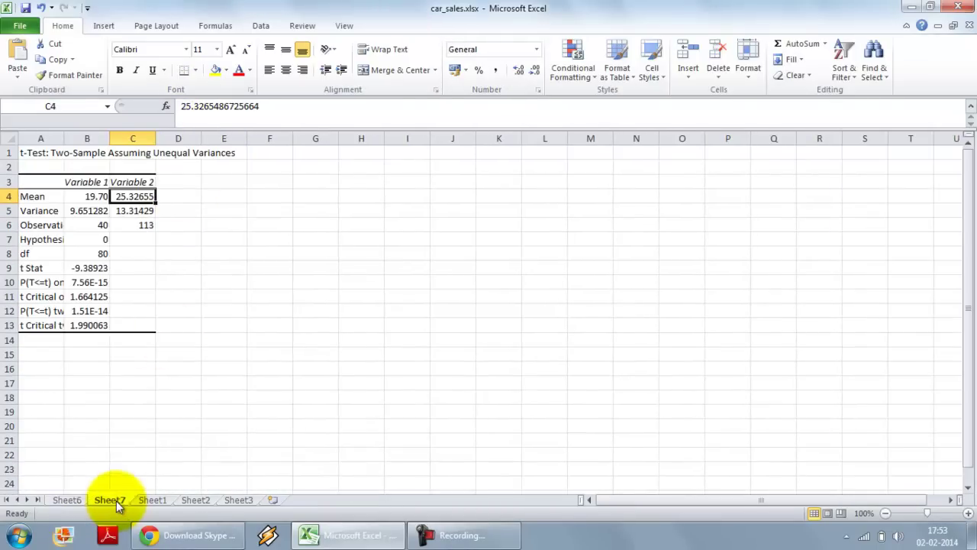
left_click(81, 213)
mouse_move(136, 214)
left_mouse_down()
mouse_move(92, 213)
mouse_move(136, 216)
left_mouse_up()
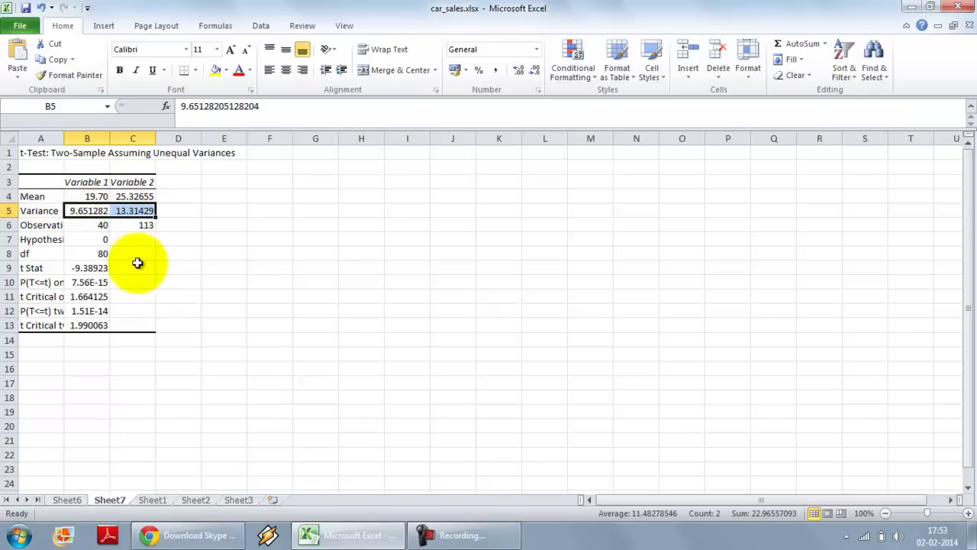
Autofit column A and give the P-values and critical values in B10:B13 two-decimal Accounting format
double_click(64, 134)
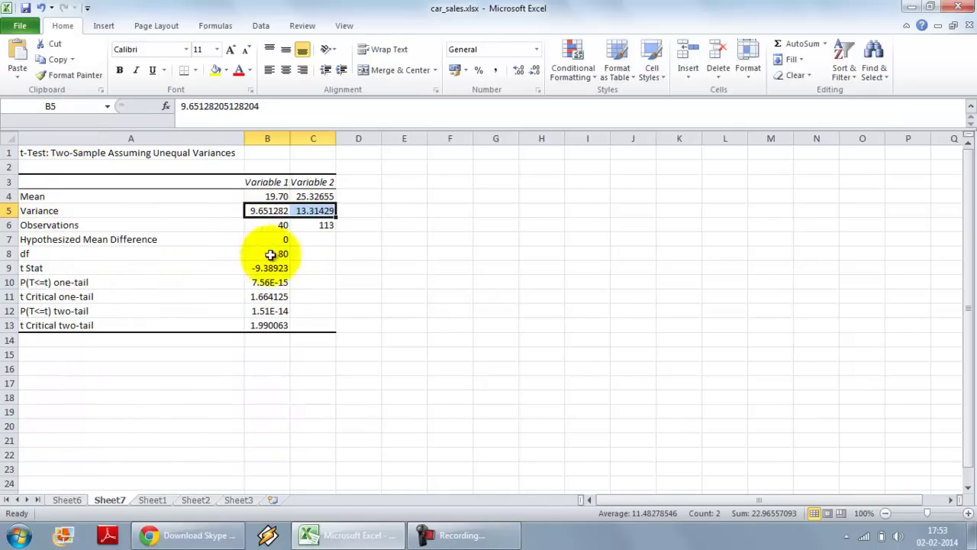
left_click(276, 225)
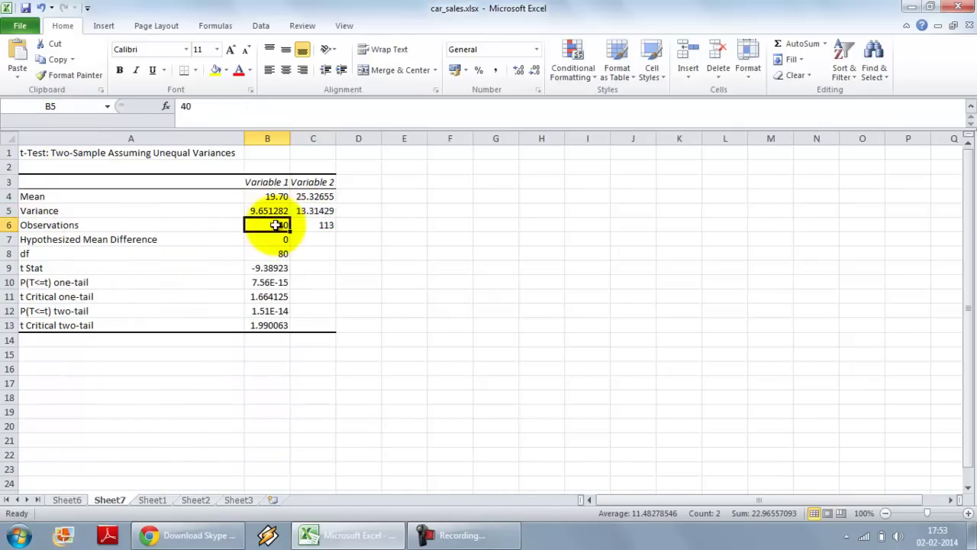
left_click(325, 223)
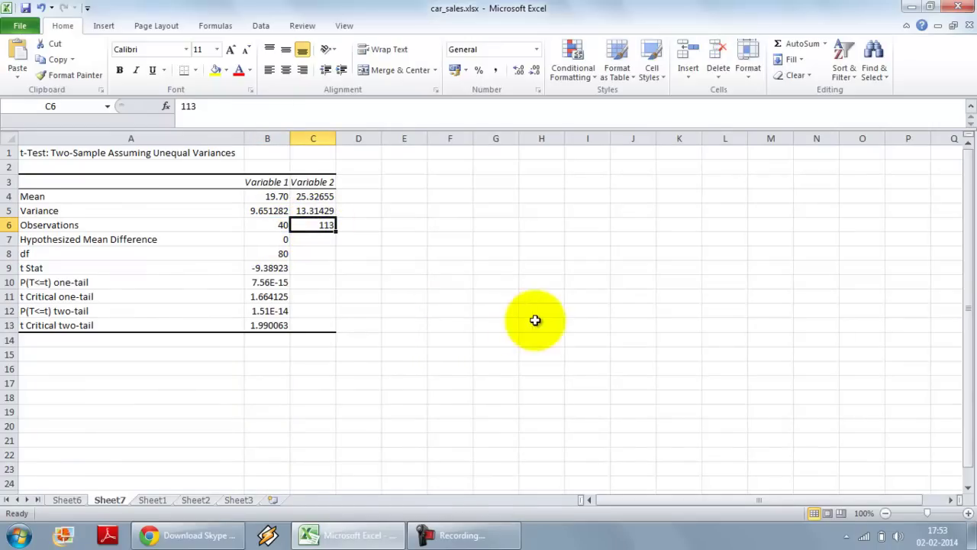
left_click(277, 265)
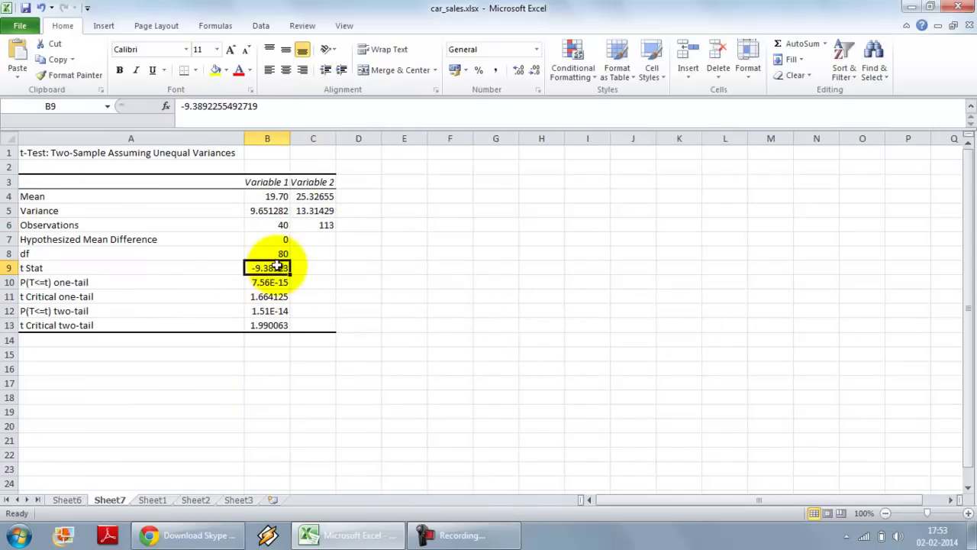
left_click_drag(276, 282, 277, 325)
left_click(498, 74)
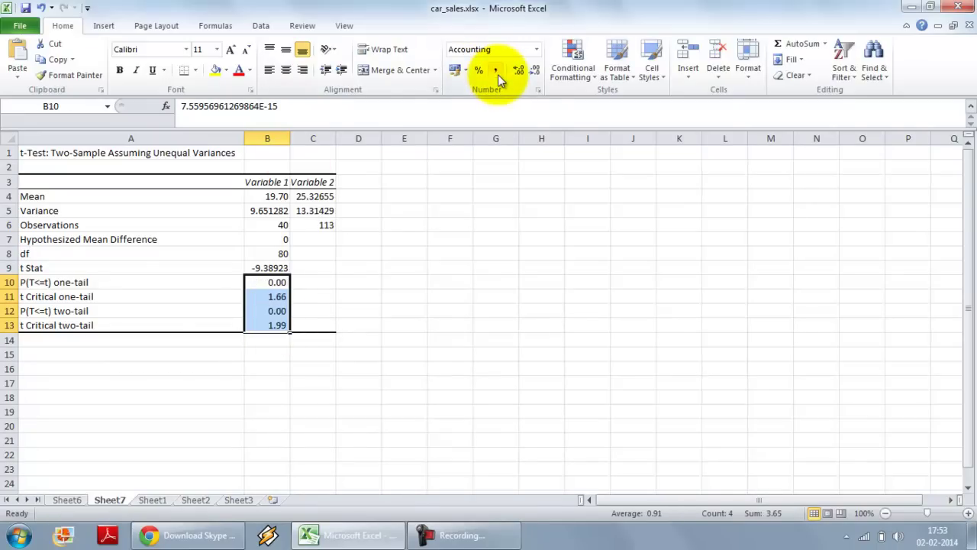
left_click(264, 268)
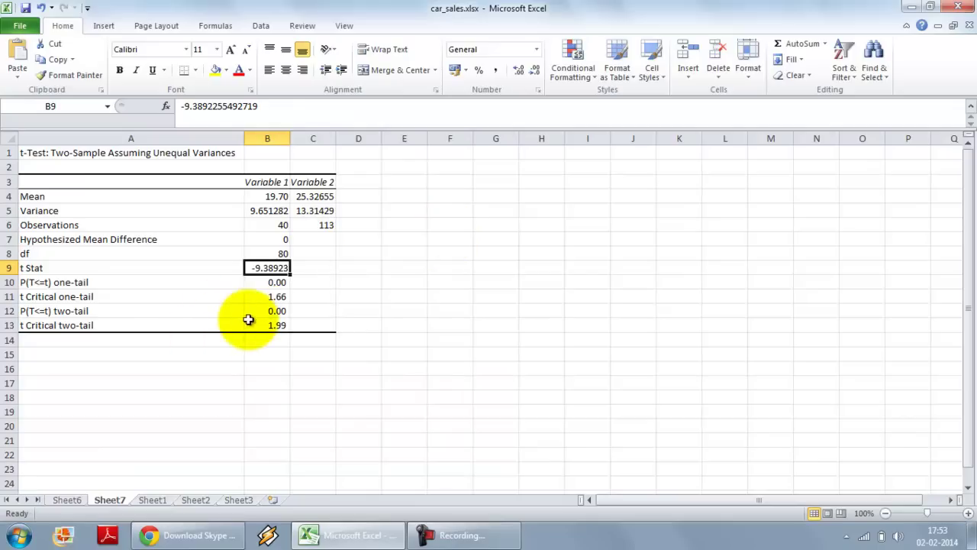
left_click(270, 328)
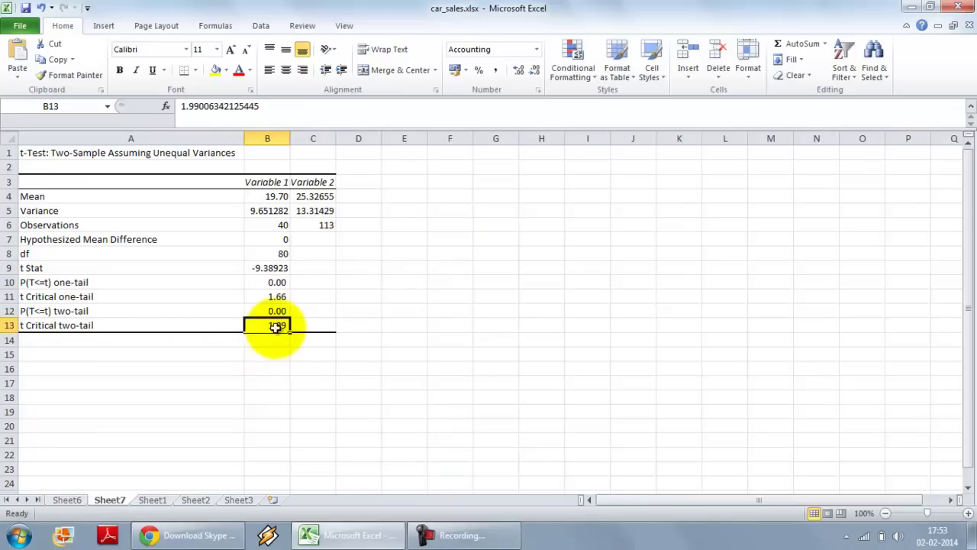
left_click(262, 314)
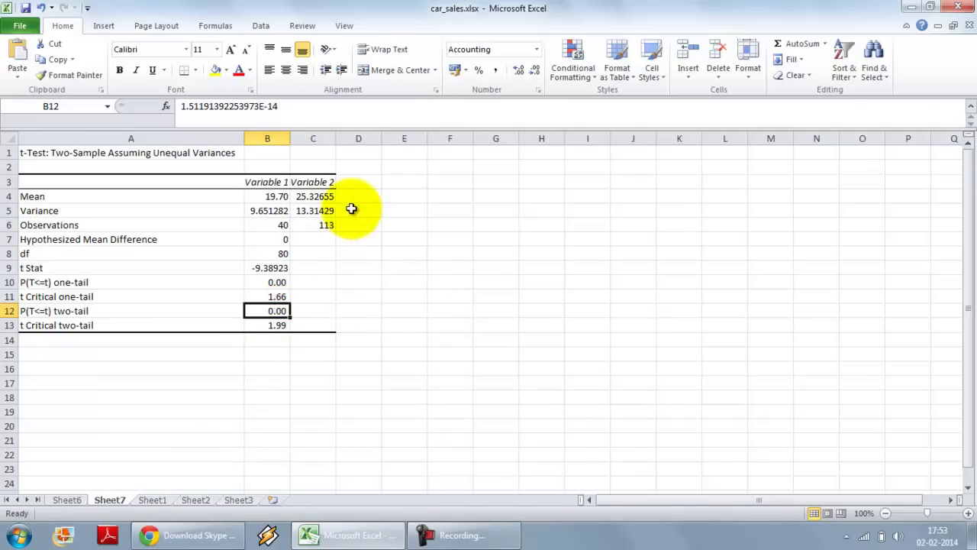
Compare the Variable 1 and Variable 2 means, then check the two-tail p-value in the t-Test output
left_click(269, 194)
left_click(309, 195)
left_click(278, 195)
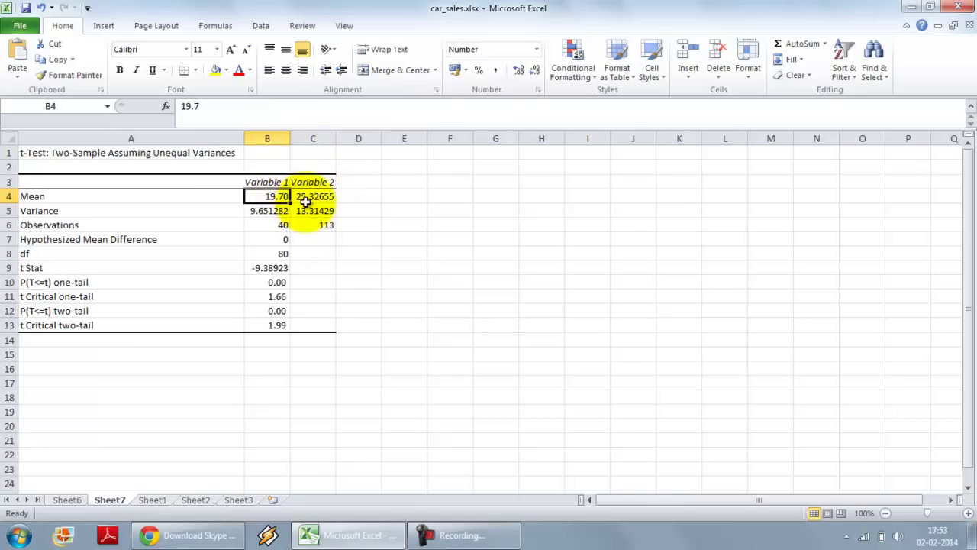
left_click(309, 196)
left_click(276, 195)
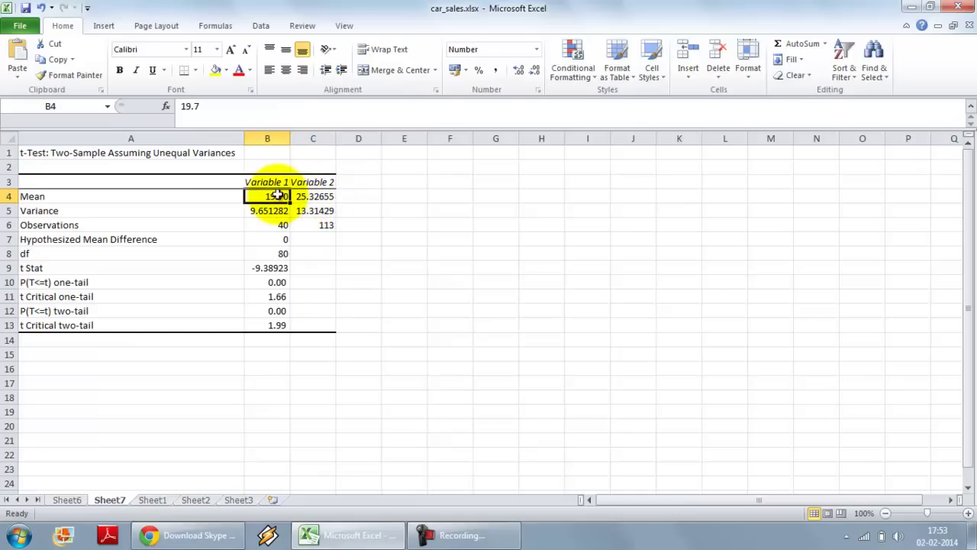
left_click(279, 311)
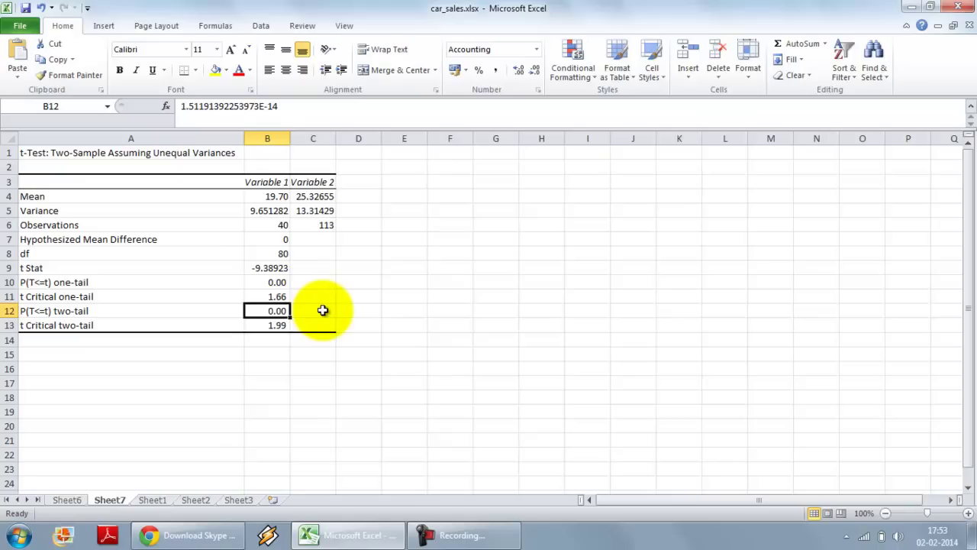
Cross-check against the Sheet6 pivot table, back to Sheet7, then go to the Sheet1 car sales data
left_click(65, 500)
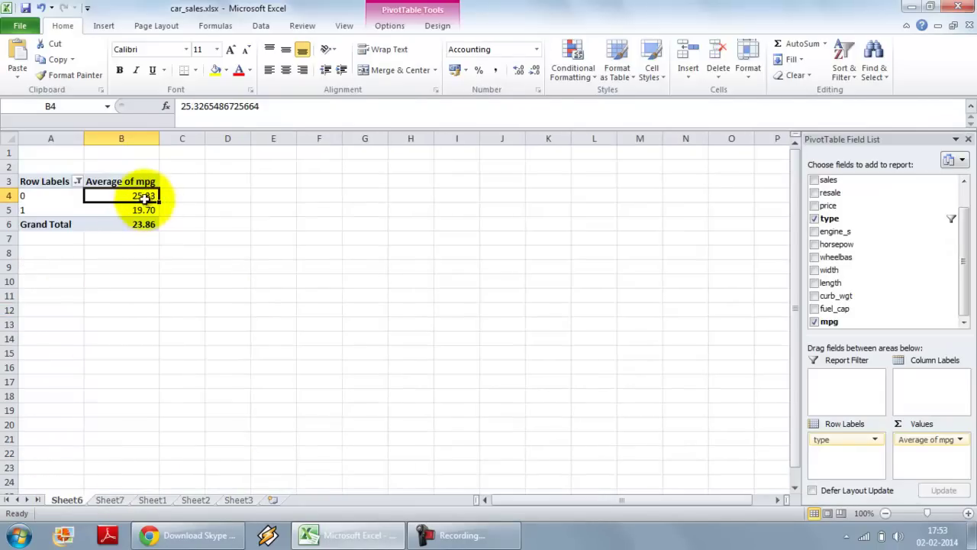
mouse_move(142, 194)
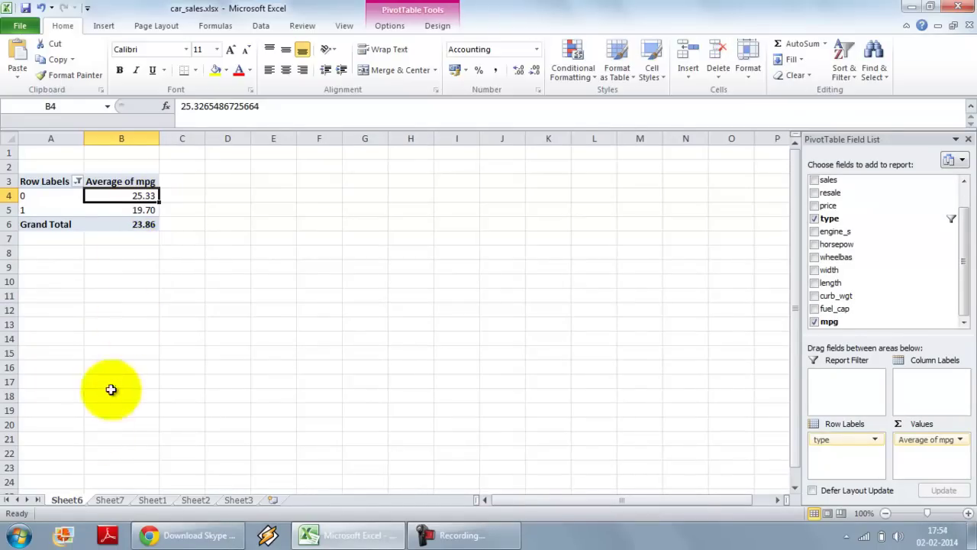
left_click(110, 500)
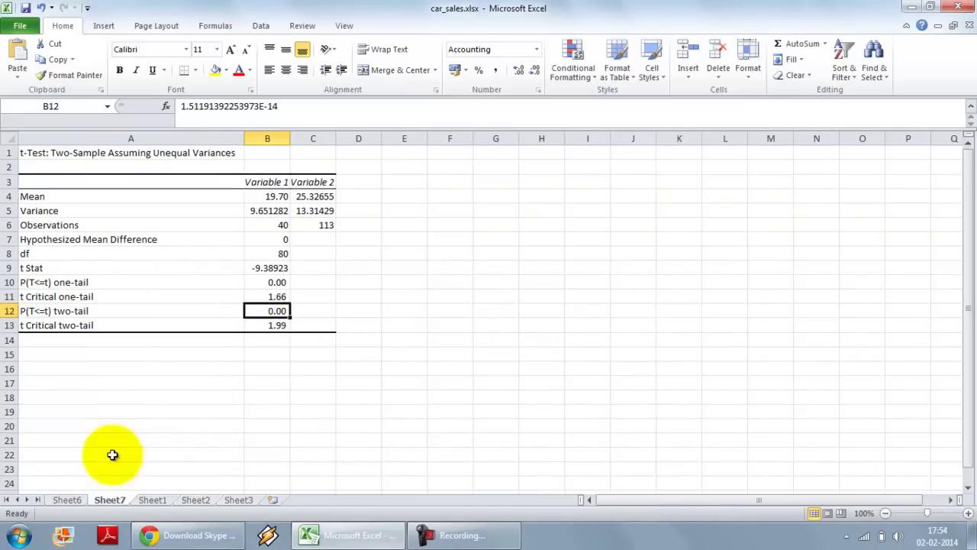
left_click(153, 499)
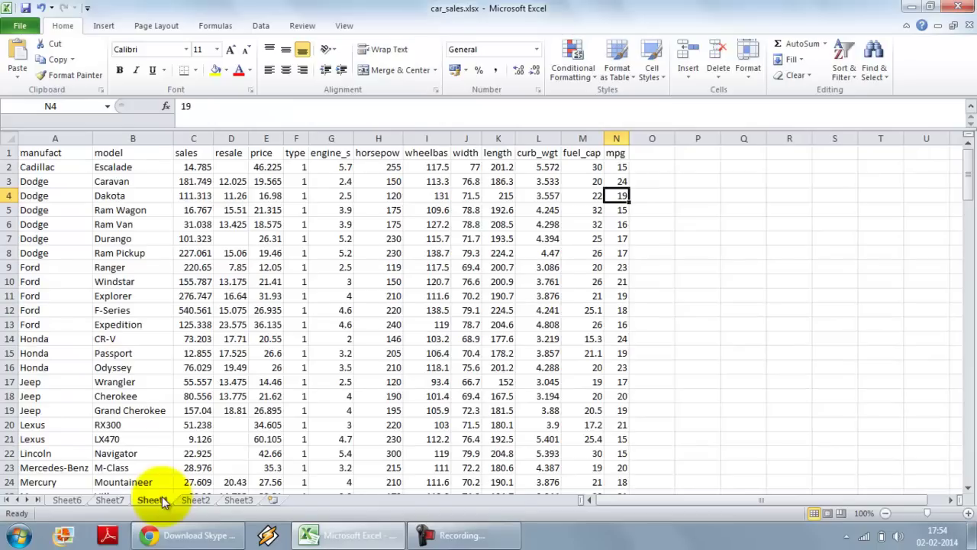